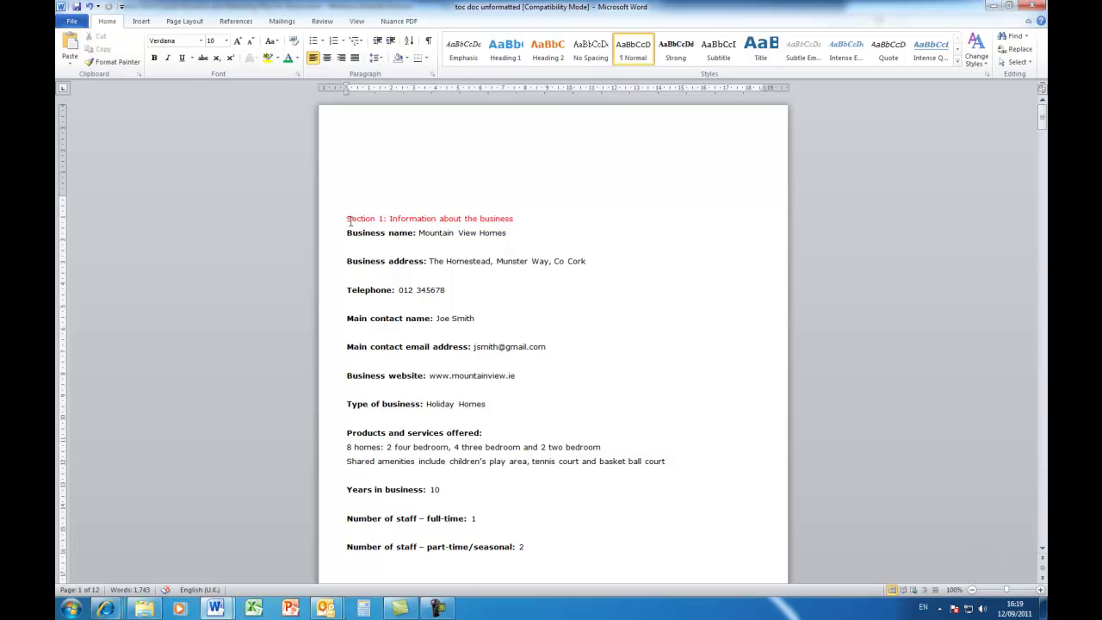
Check which paragraph style the Section 1 heading and the subheading "Our vision for the future of the business" use
{"action": "left_click_drag", "start_coordinate": [347, 219], "coordinate": [510, 216]}
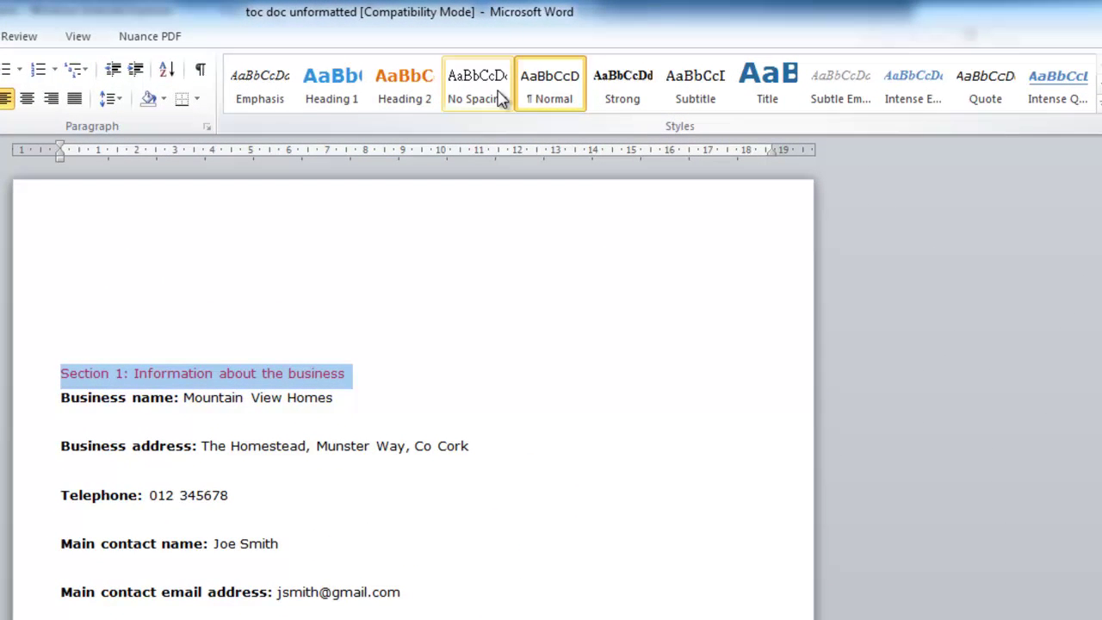
{"action": "left_click", "coordinate": [314, 376]}
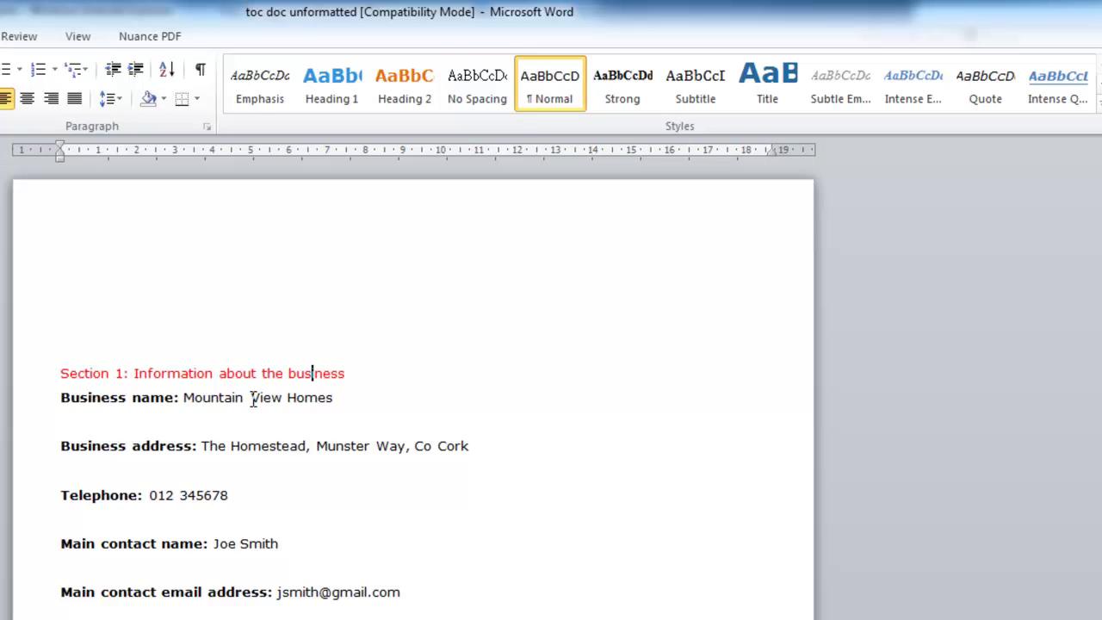
{"action": "scroll", "coordinate": [336, 465], "scroll_direction": "down", "scroll_amount": 6}
{"action": "scroll", "coordinate": [336, 465], "scroll_direction": "down", "scroll_amount": 17}
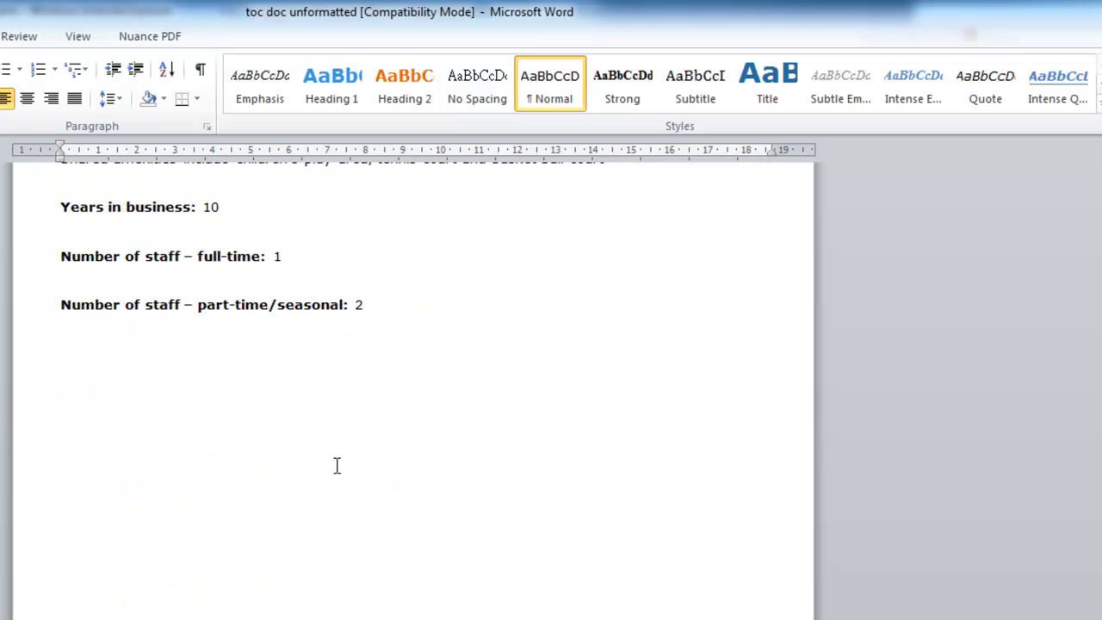
{"action": "left_click", "coordinate": [281, 472]}
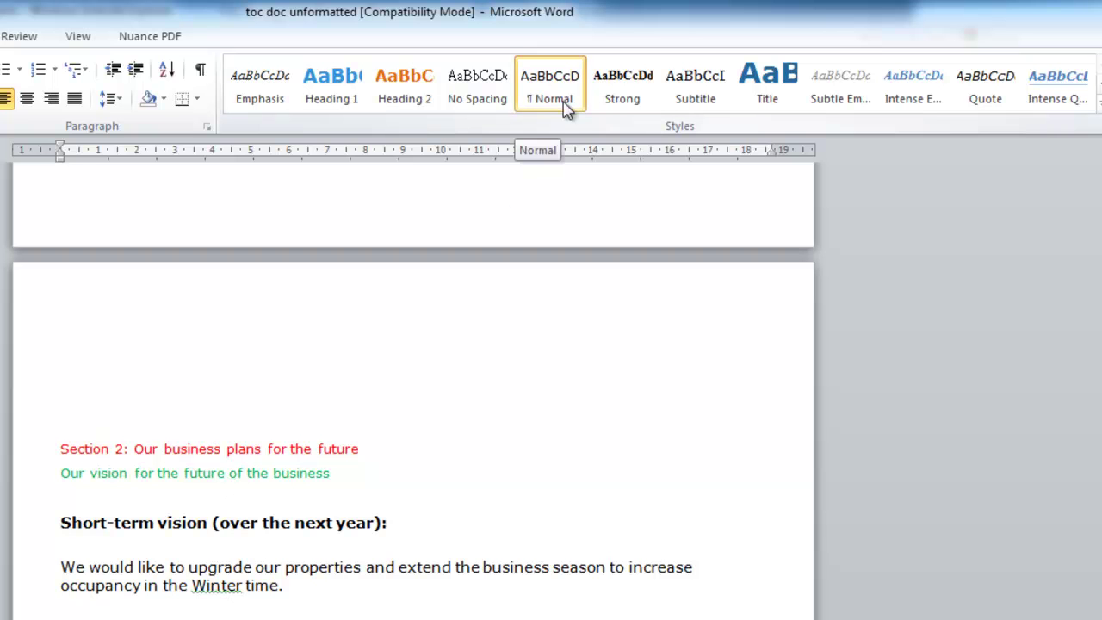
{"action": "scroll", "coordinate": [527, 462], "scroll_direction": "up", "scroll_amount": 1}
{"action": "scroll", "coordinate": [527, 462], "scroll_direction": "up", "scroll_amount": 15}
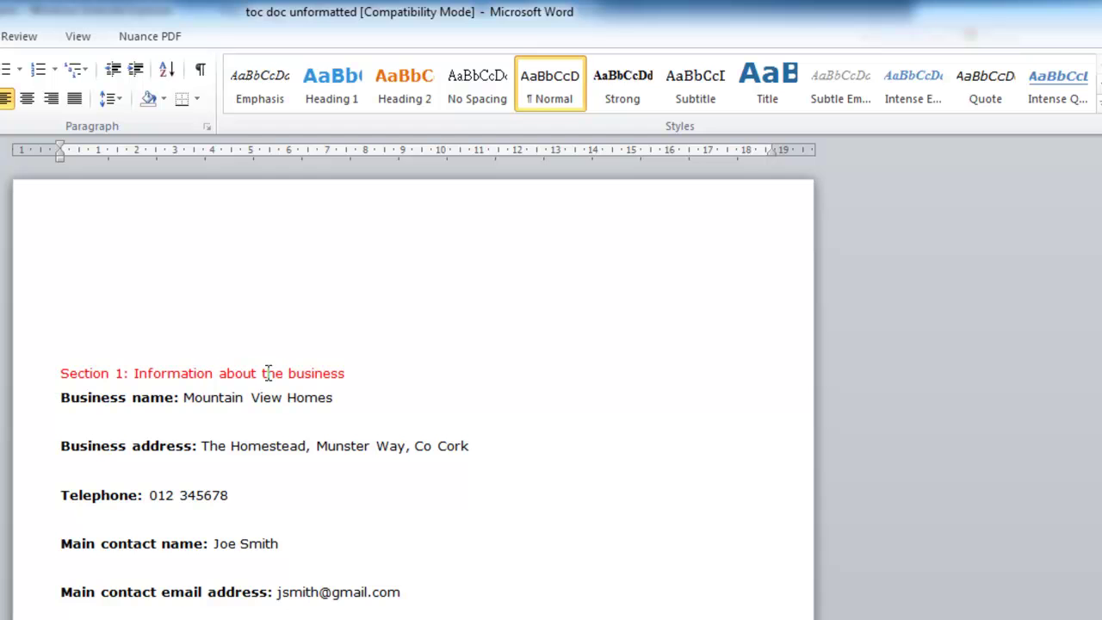
Apply the Heading 1 style to "Section 1: Information about the business" and "Section 2: Our business plans for the future"
{"action": "left_click", "coordinate": [135, 373]}
{"action": "left_click", "coordinate": [348, 102]}
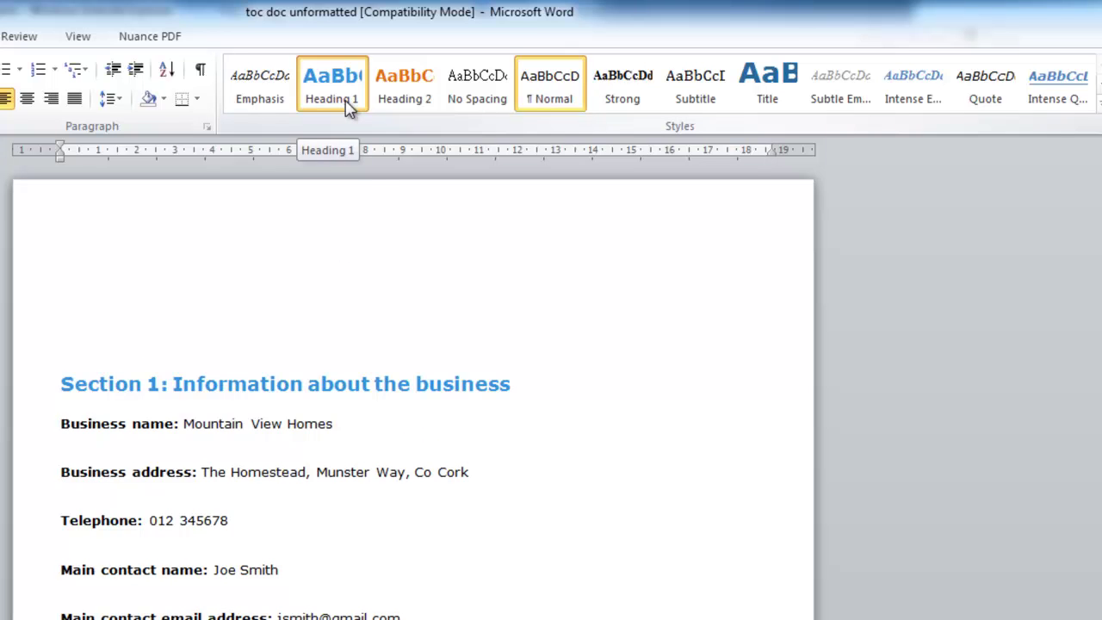
{"action": "scroll", "coordinate": [406, 317], "scroll_direction": "down", "scroll_amount": 10}
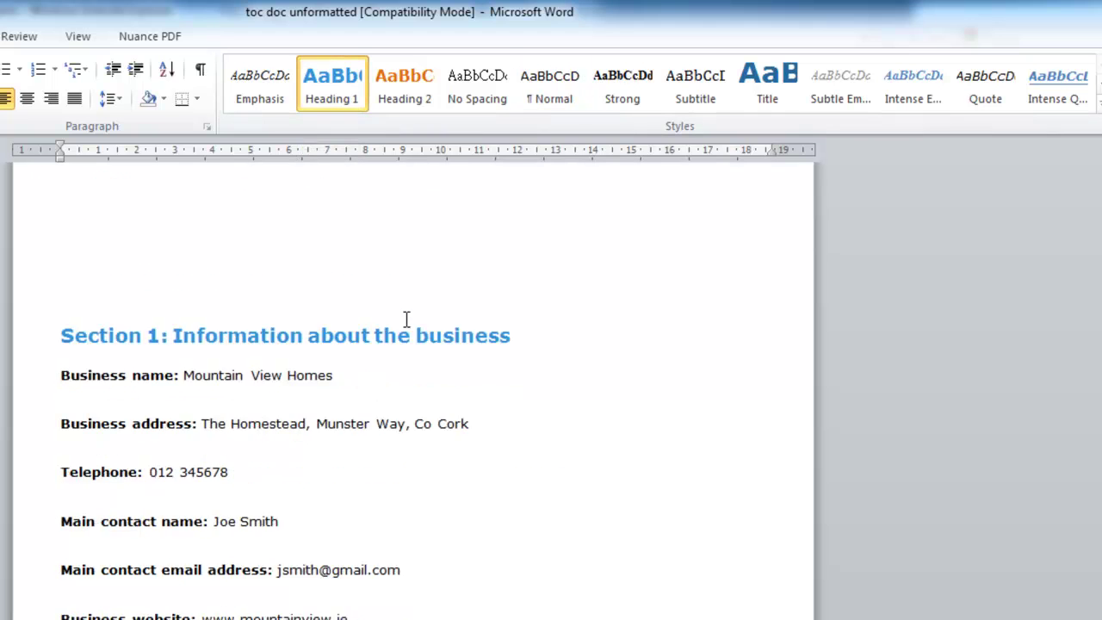
{"action": "left_click", "coordinate": [225, 549]}
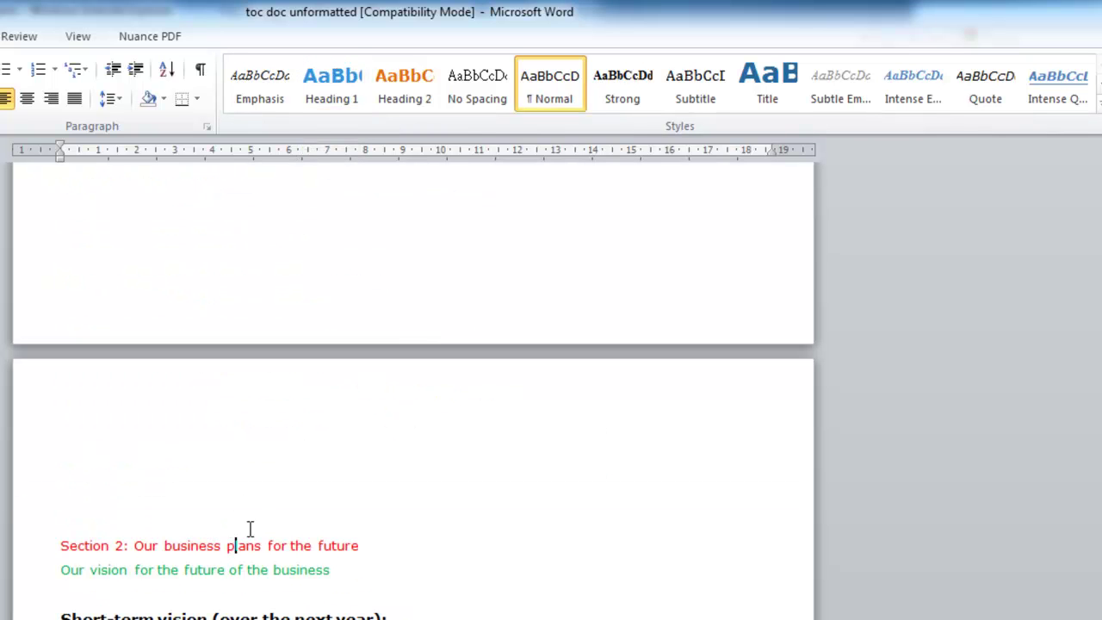
{"action": "left_click", "coordinate": [331, 101]}
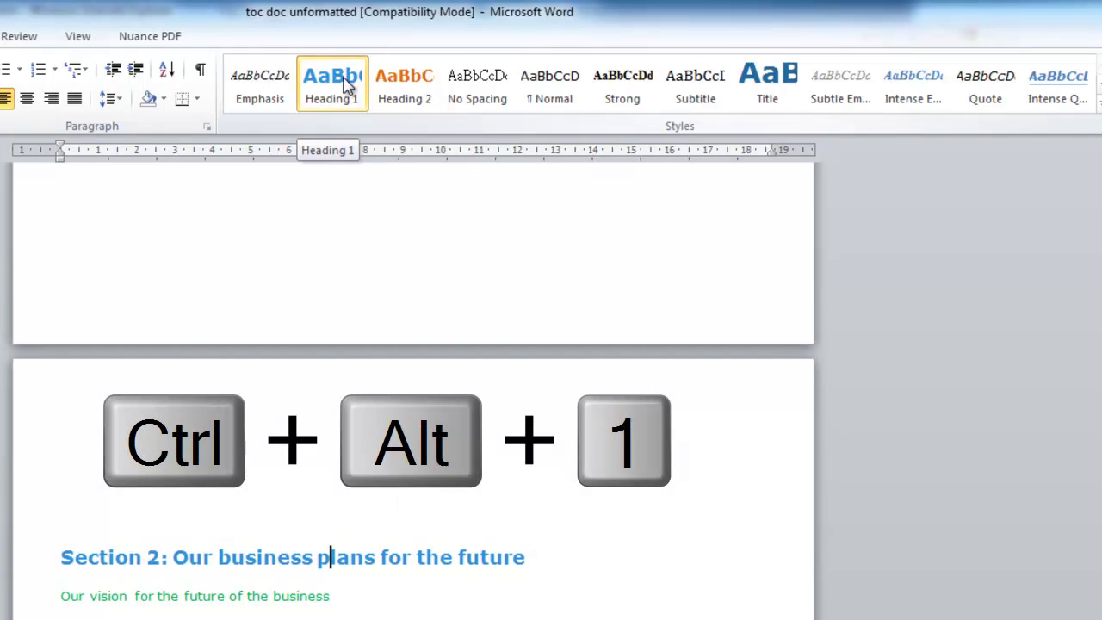
{"action": "scroll", "coordinate": [348, 83], "scroll_direction": "down", "scroll_amount": 7}
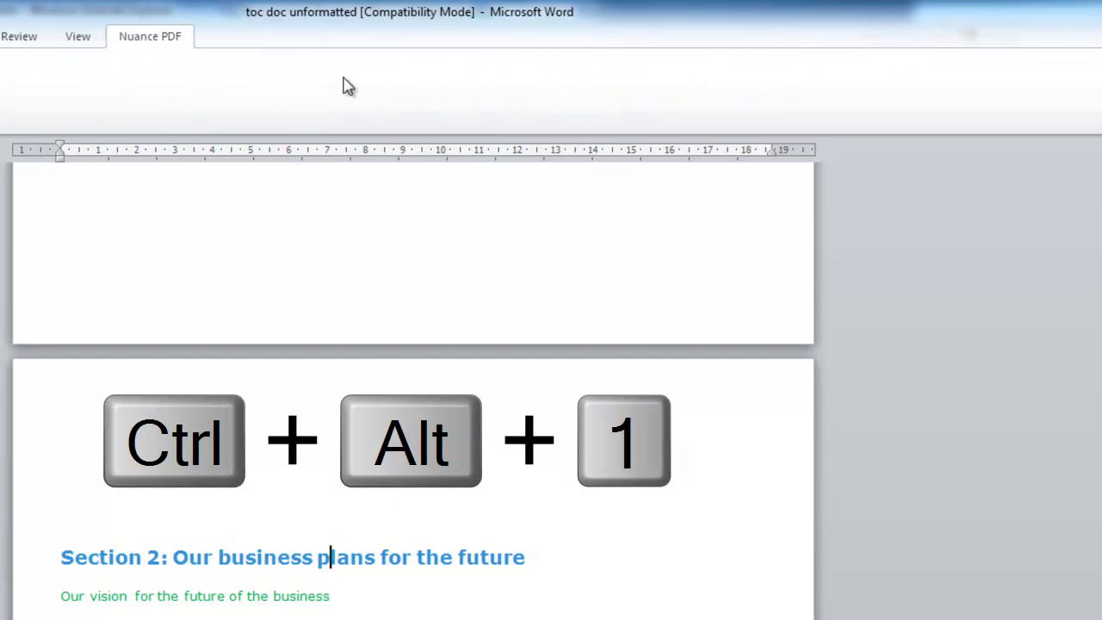
{"action": "scroll", "coordinate": [348, 84], "scroll_direction": "up", "scroll_amount": 7}
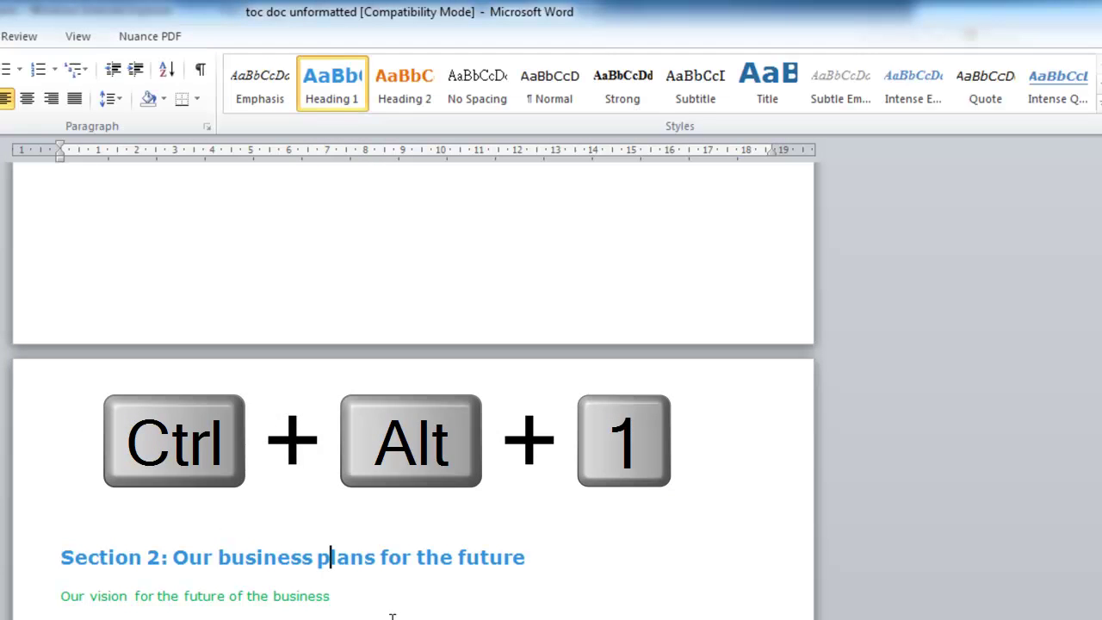
Apply the Heading 1 style to the whole line "Section 3: Business analysis"
{"action": "scroll", "coordinate": [461, 543], "scroll_direction": "down", "scroll_amount": 10}
{"action": "scroll", "coordinate": [460, 543], "scroll_direction": "down", "scroll_amount": 5}
{"action": "left_click", "coordinate": [440, 404]}
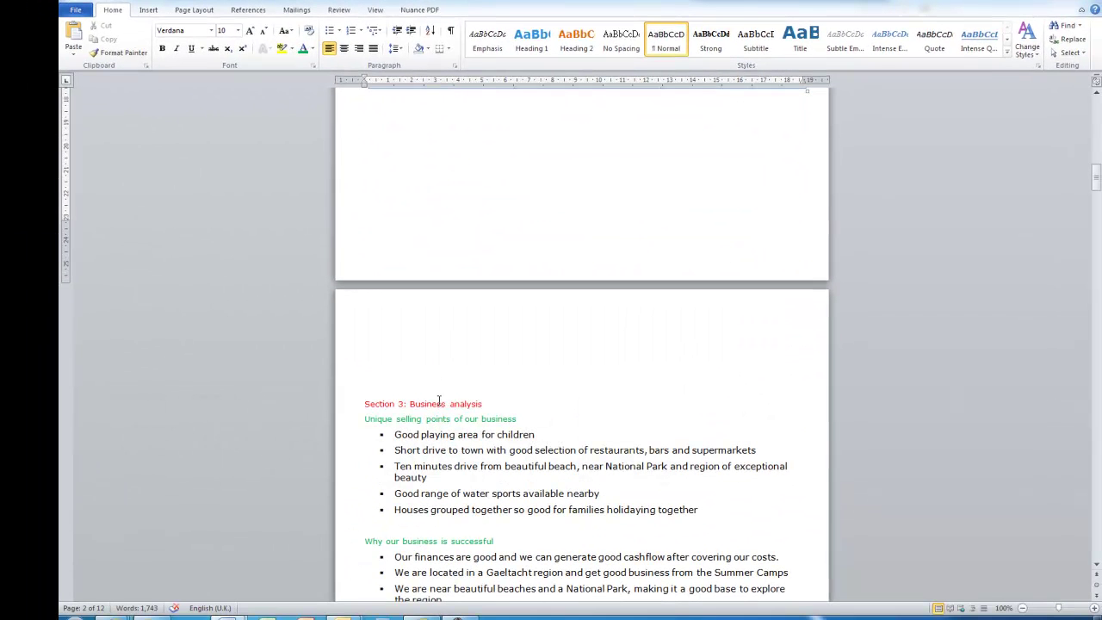
{"action": "left_click", "coordinate": [530, 41]}
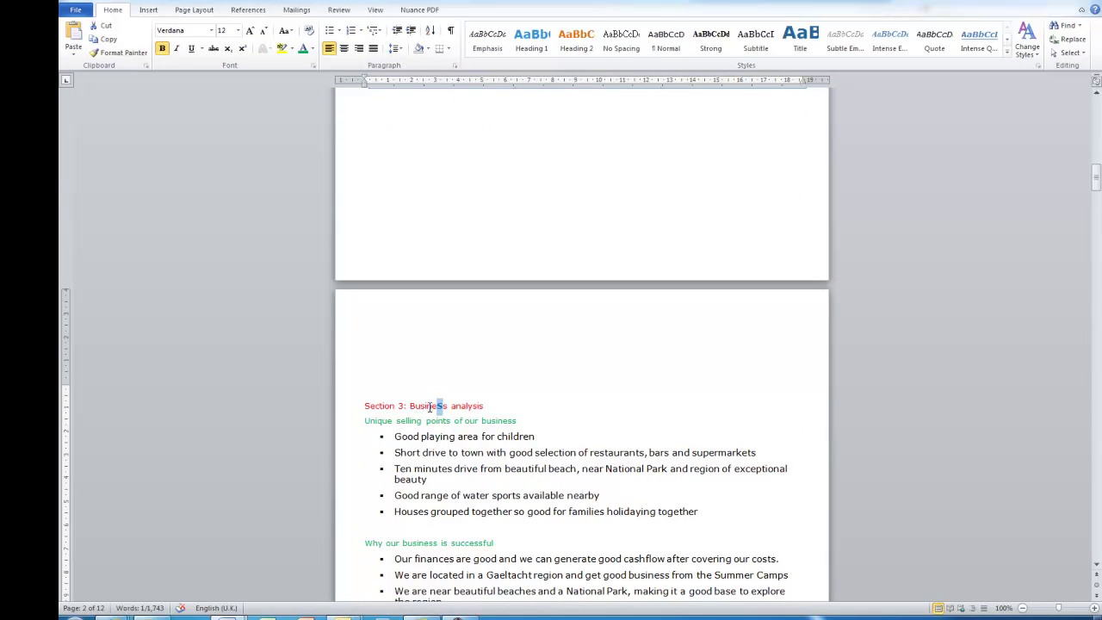
{"action": "left_click", "coordinate": [350, 408]}
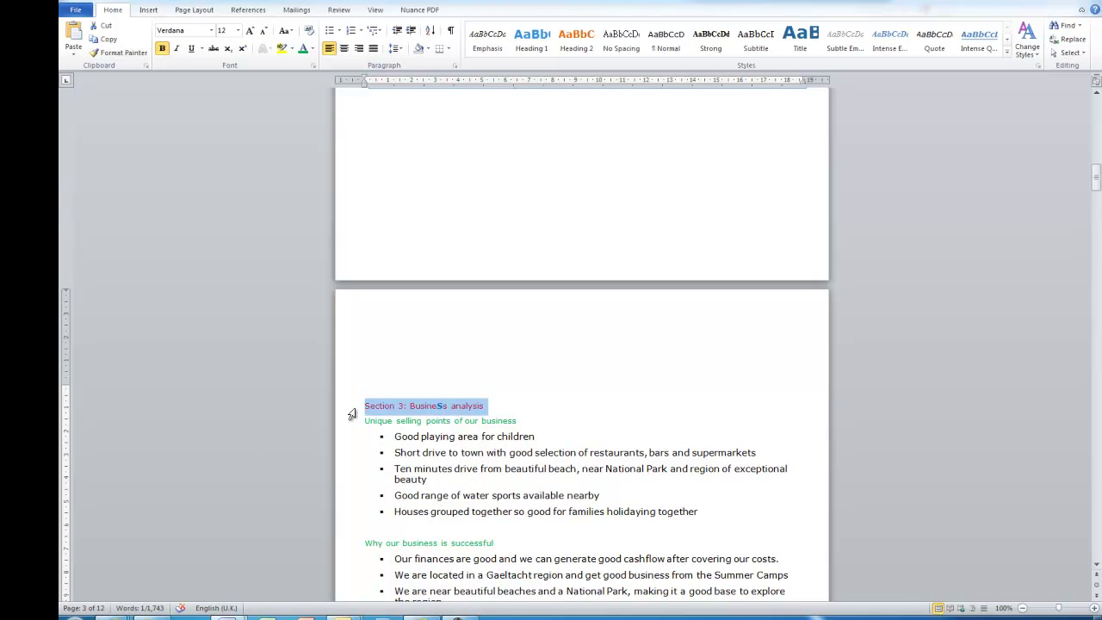
{"action": "left_click", "coordinate": [532, 38]}
Apply the Heading 1 style to the whole line "Section 4: Our markets"
{"action": "scroll", "coordinate": [615, 305], "scroll_direction": "down", "scroll_amount": 15}
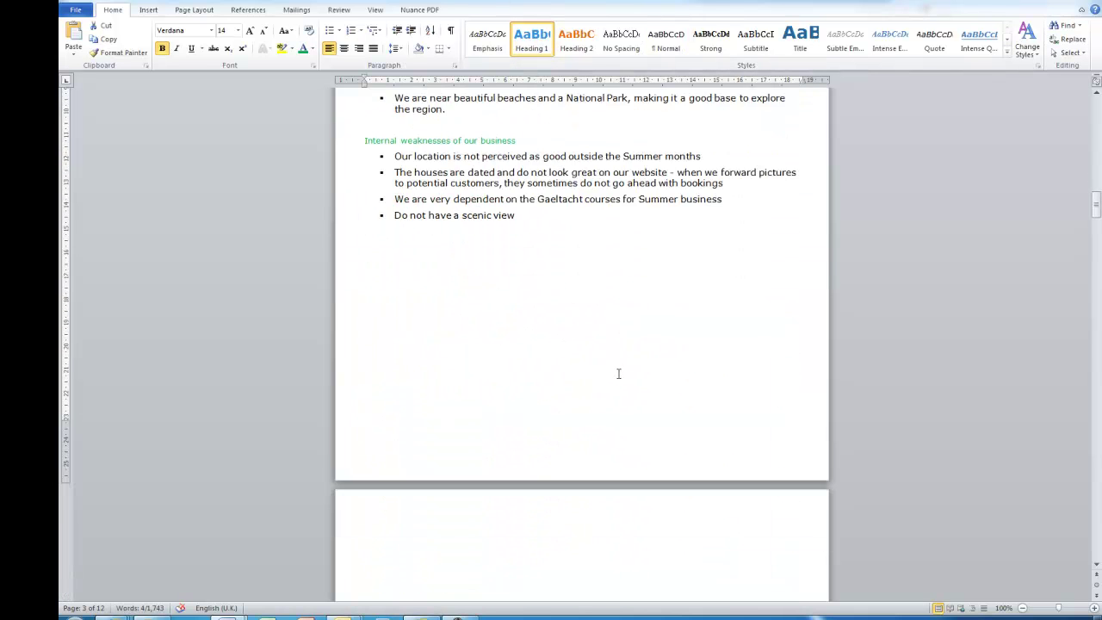
{"action": "scroll", "coordinate": [619, 371], "scroll_direction": "down", "scroll_amount": 15}
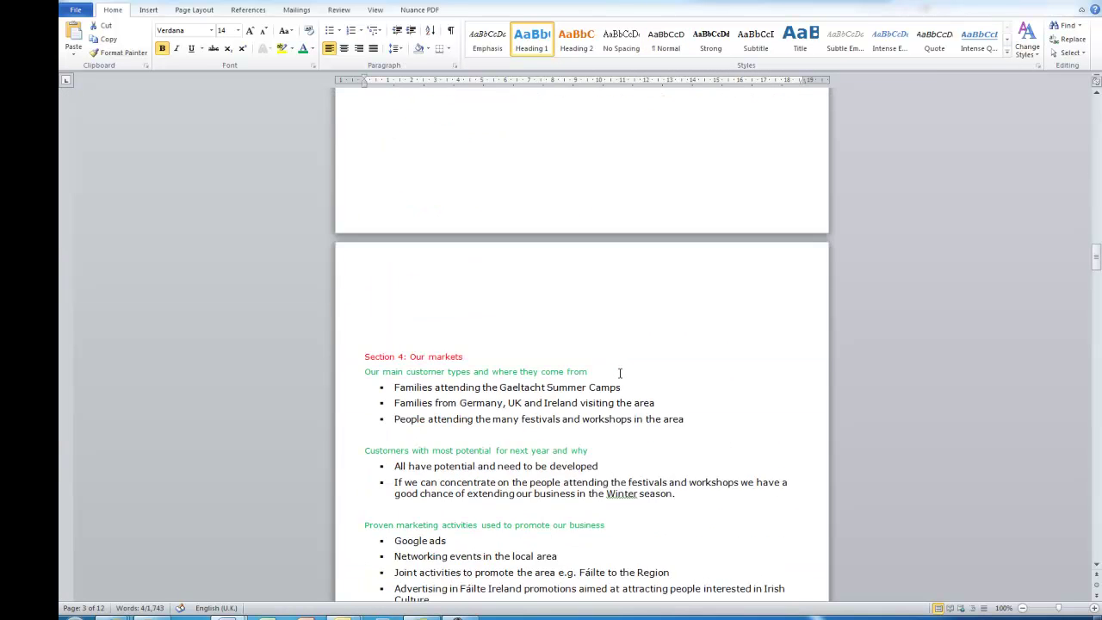
{"action": "left_click_drag", "start_coordinate": [445, 356], "coordinate": [451, 357]}
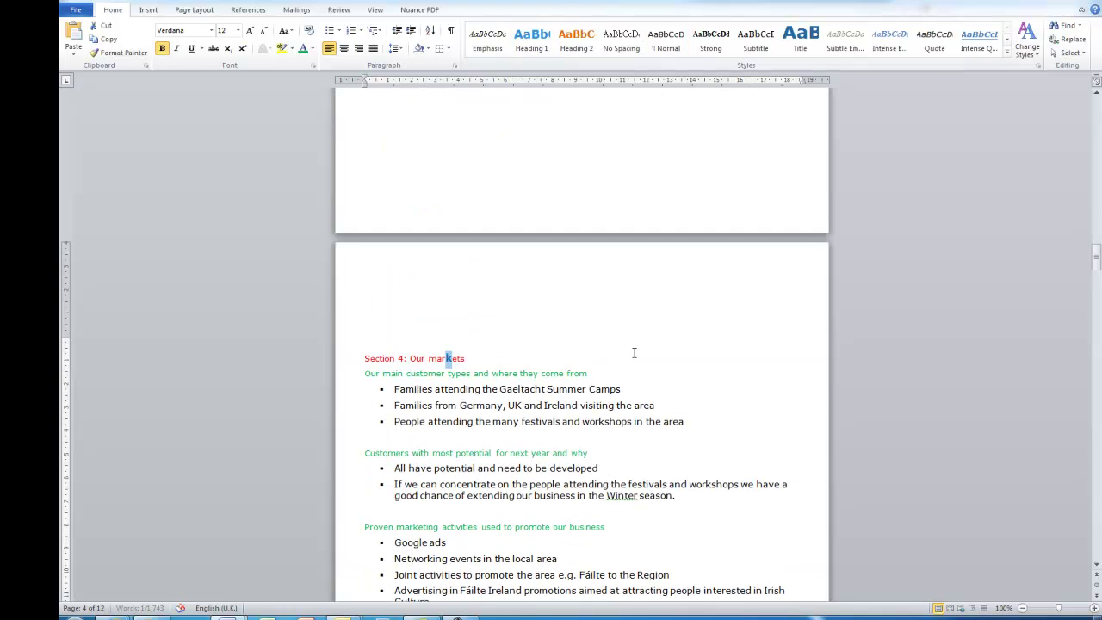
{"action": "left_click", "coordinate": [393, 359]}
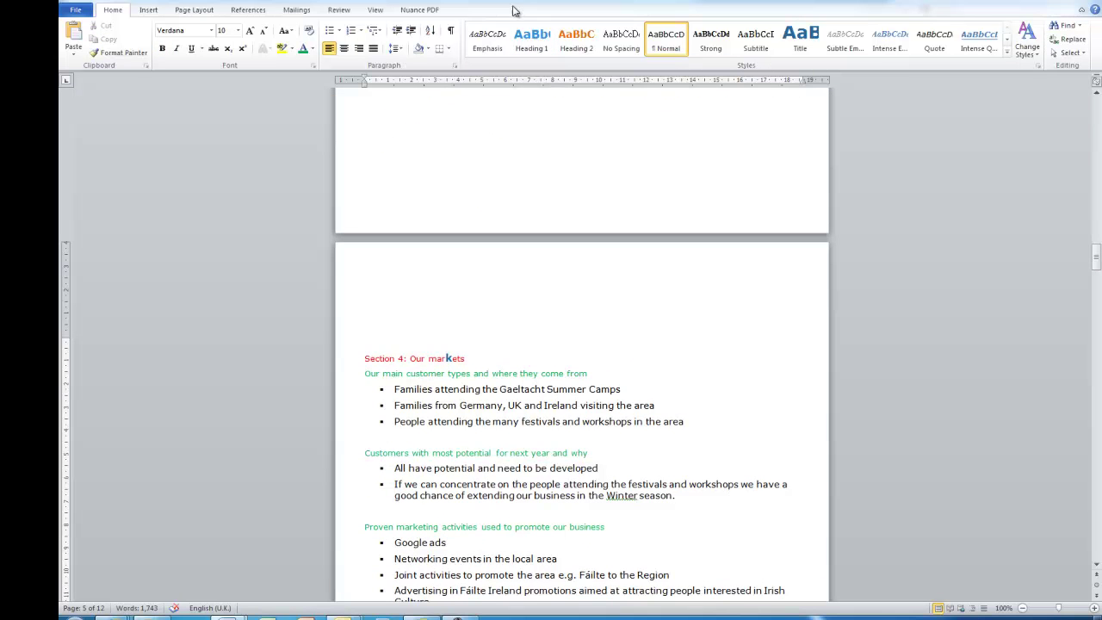
{"action": "left_click", "coordinate": [532, 38]}
Apply the Heading 1 style to "Section 5: Our competitors" and "Section 6: Our website"
{"action": "scroll", "coordinate": [649, 303], "scroll_direction": "down", "scroll_amount": 4}
{"action": "scroll", "coordinate": [649, 303], "scroll_direction": "down", "scroll_amount": 10}
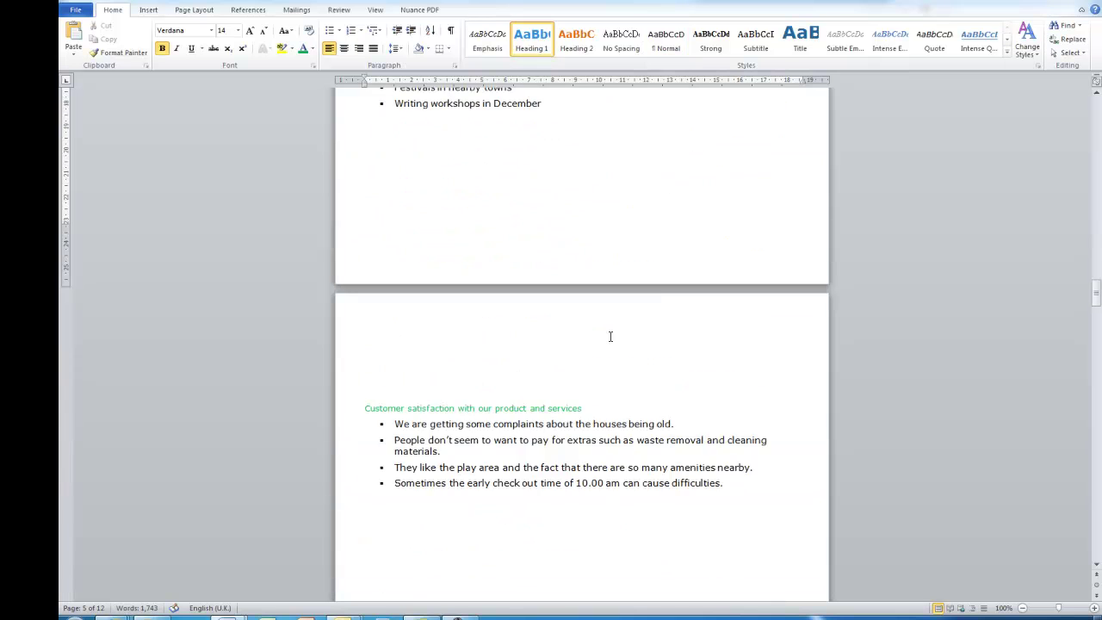
{"action": "left_click", "coordinate": [420, 428]}
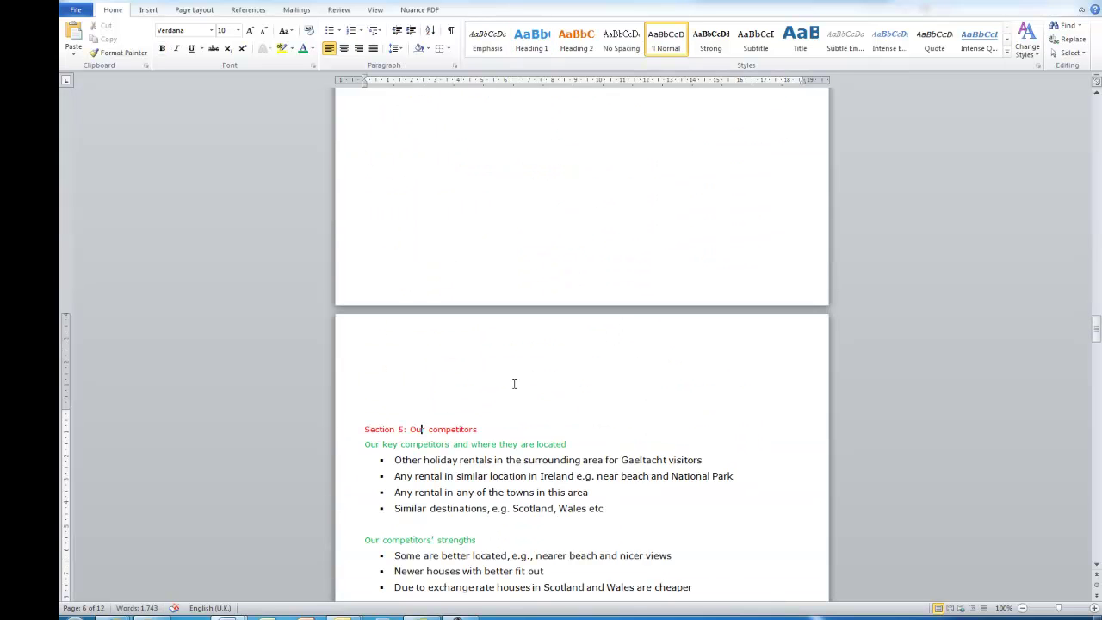
{"action": "left_click", "coordinate": [531, 38]}
{"action": "scroll", "coordinate": [725, 383], "scroll_direction": "down", "scroll_amount": 9}
{"action": "scroll", "coordinate": [728, 381], "scroll_direction": "down", "scroll_amount": 9}
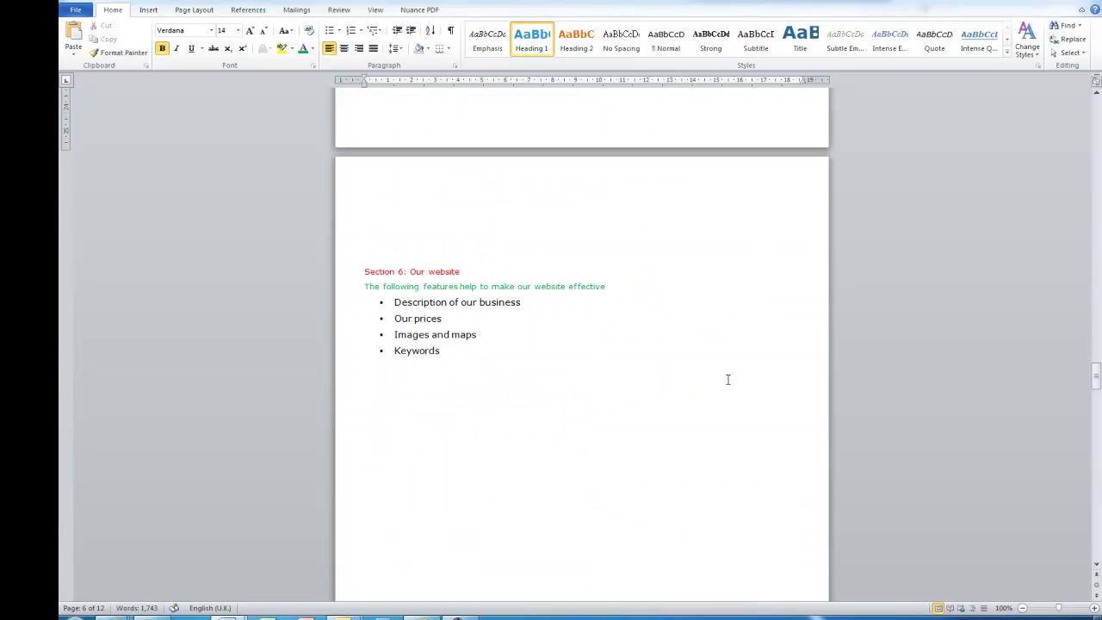
{"action": "left_click", "coordinate": [428, 271]}
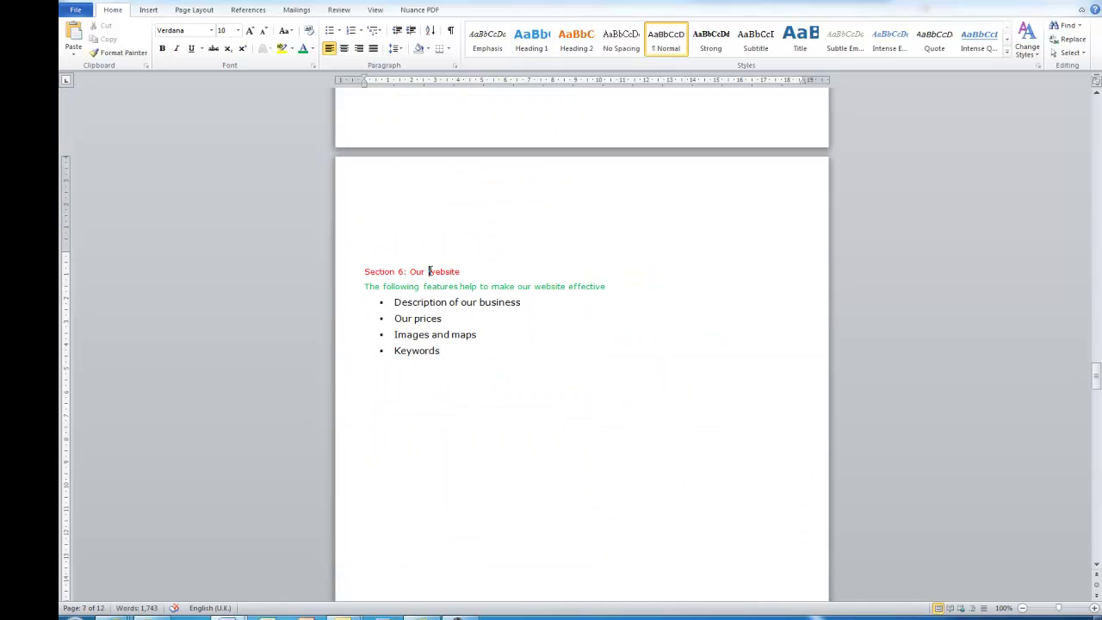
{"action": "left_click", "coordinate": [532, 39]}
Apply the Heading 1 style to "Section 7: Actions for next year"
{"action": "scroll", "coordinate": [574, 317], "scroll_direction": "down", "scroll_amount": 12}
{"action": "left_click", "coordinate": [504, 382]}
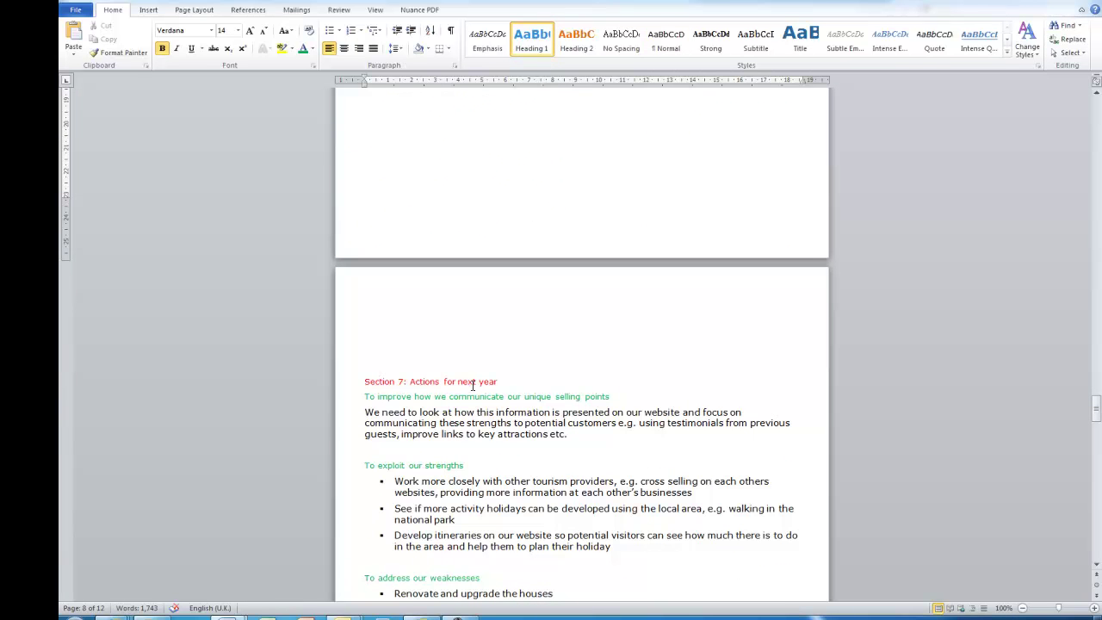
{"action": "left_click", "coordinate": [532, 39]}
{"action": "scroll", "coordinate": [603, 297], "scroll_direction": "down", "scroll_amount": 5}
{"action": "scroll", "coordinate": [603, 297], "scroll_direction": "down", "scroll_amount": 20}
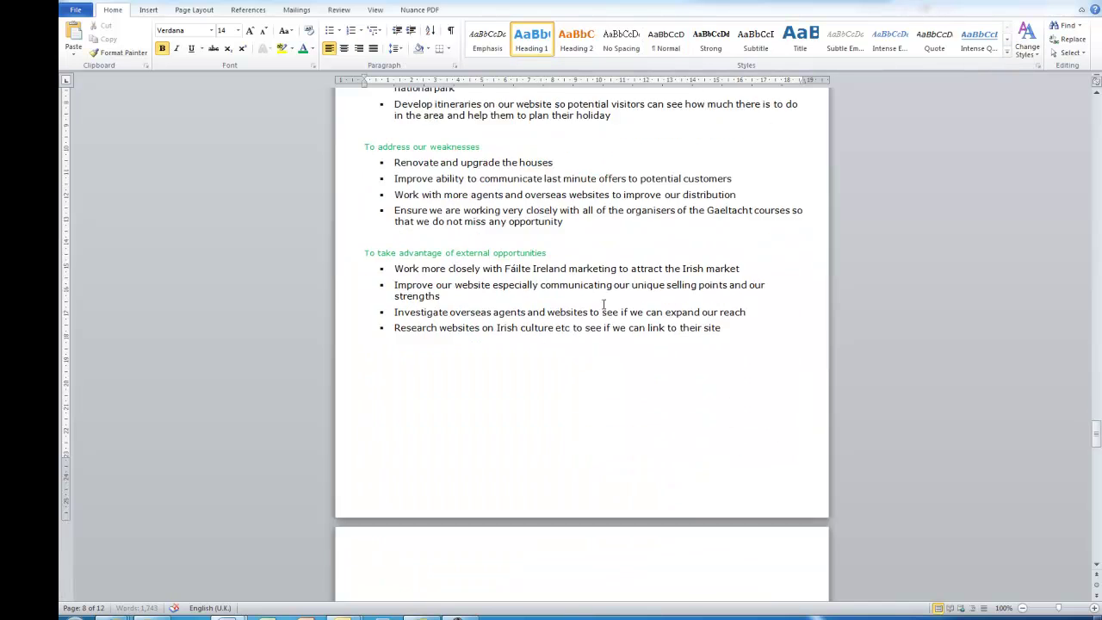
{"action": "scroll", "coordinate": [600, 313], "scroll_direction": "down", "scroll_amount": 15}
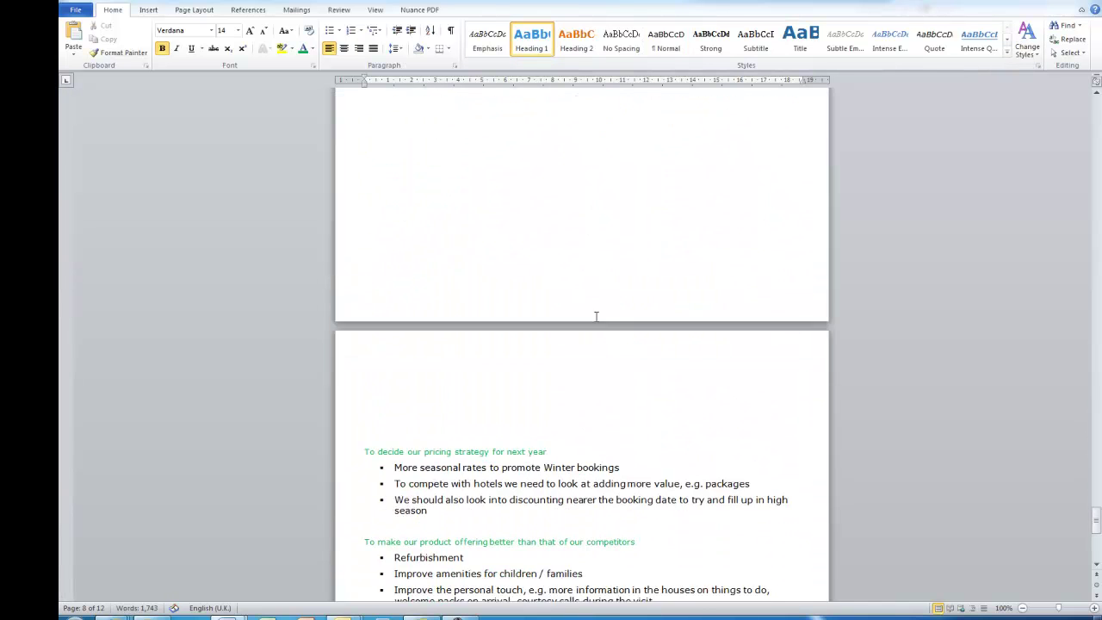
Apply the Heading 2 style to the Section 2 subheading "Our vision for the future of the business"
{"action": "key", "text": "ctrl+Home"}
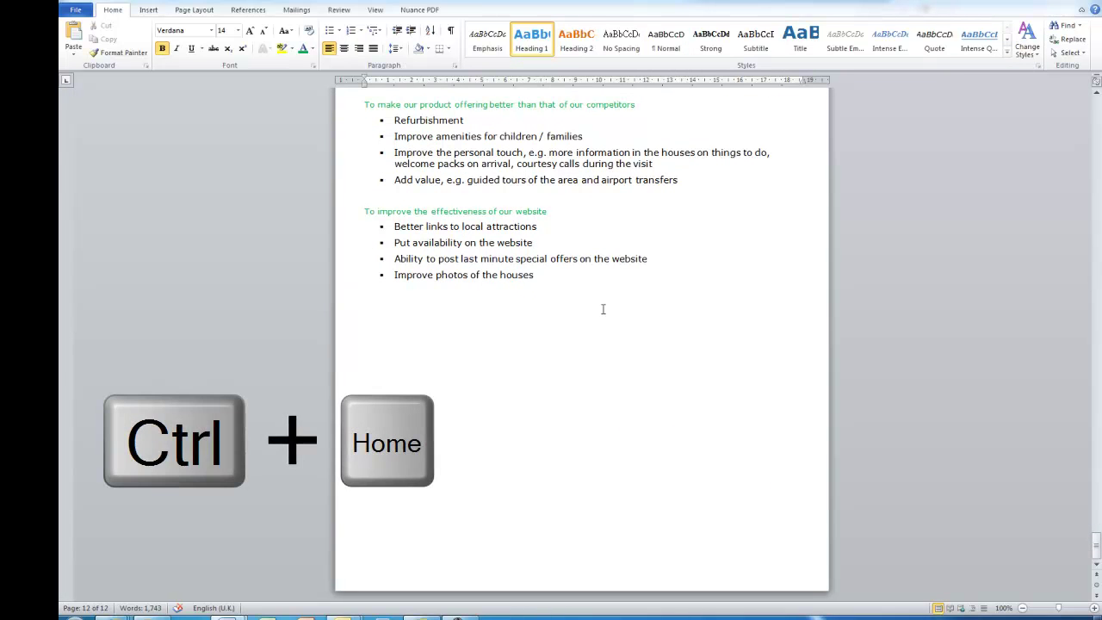
{"action": "key", "text": "ctrl+Home"}
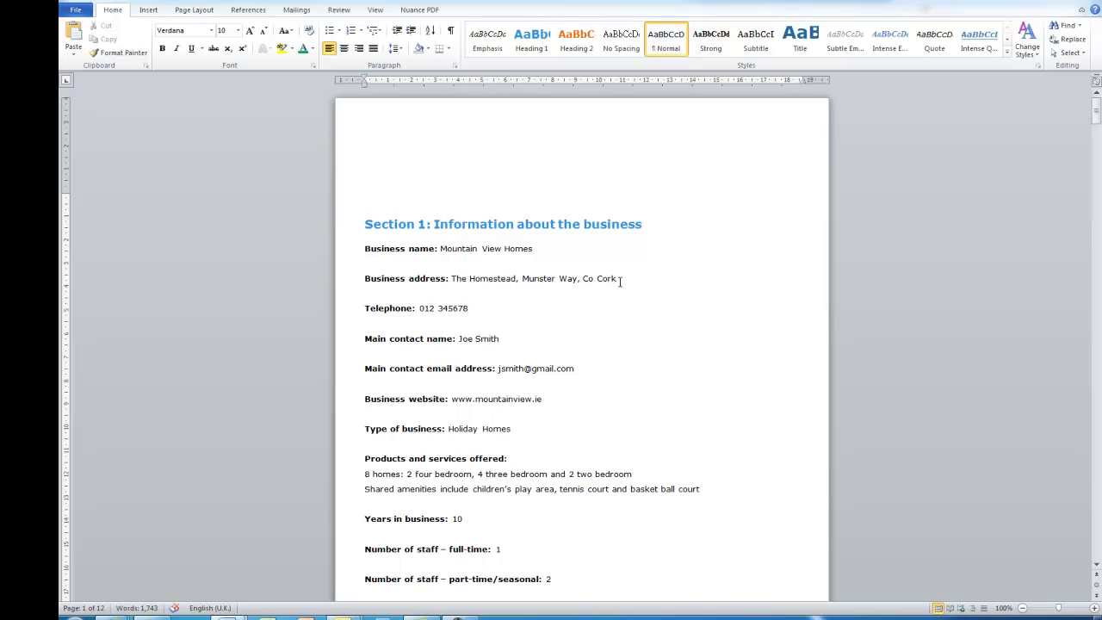
{"action": "left_click", "coordinate": [581, 225]}
{"action": "scroll", "coordinate": [655, 228], "scroll_direction": "down", "scroll_amount": 4}
{"action": "scroll", "coordinate": [655, 228], "scroll_direction": "down", "scroll_amount": 9}
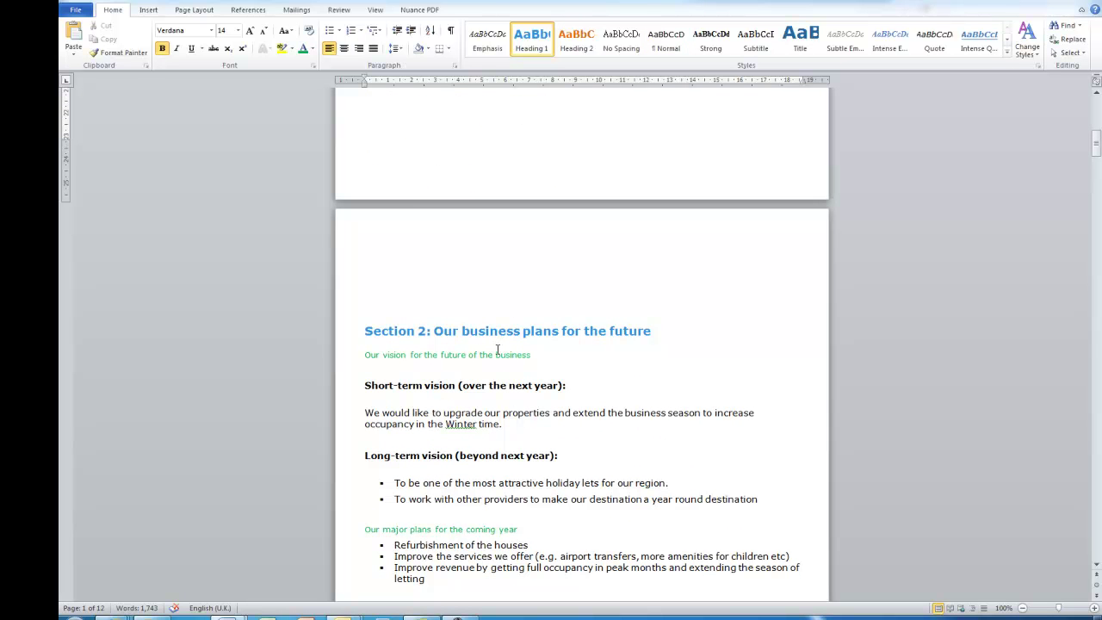
{"action": "left_click", "coordinate": [498, 355]}
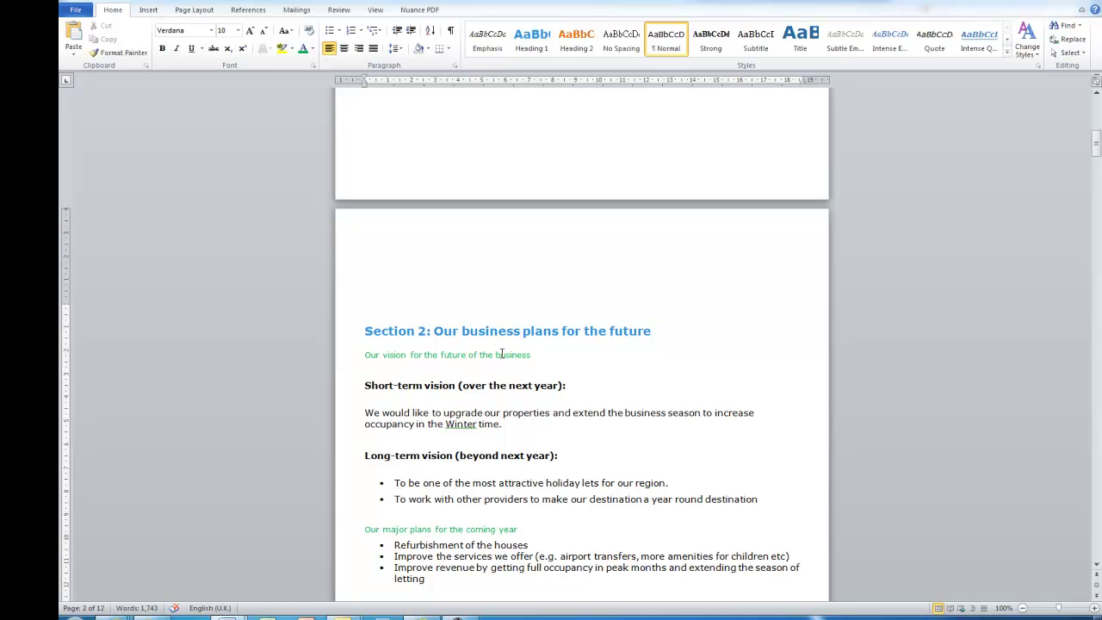
{"action": "left_click", "coordinate": [575, 41]}
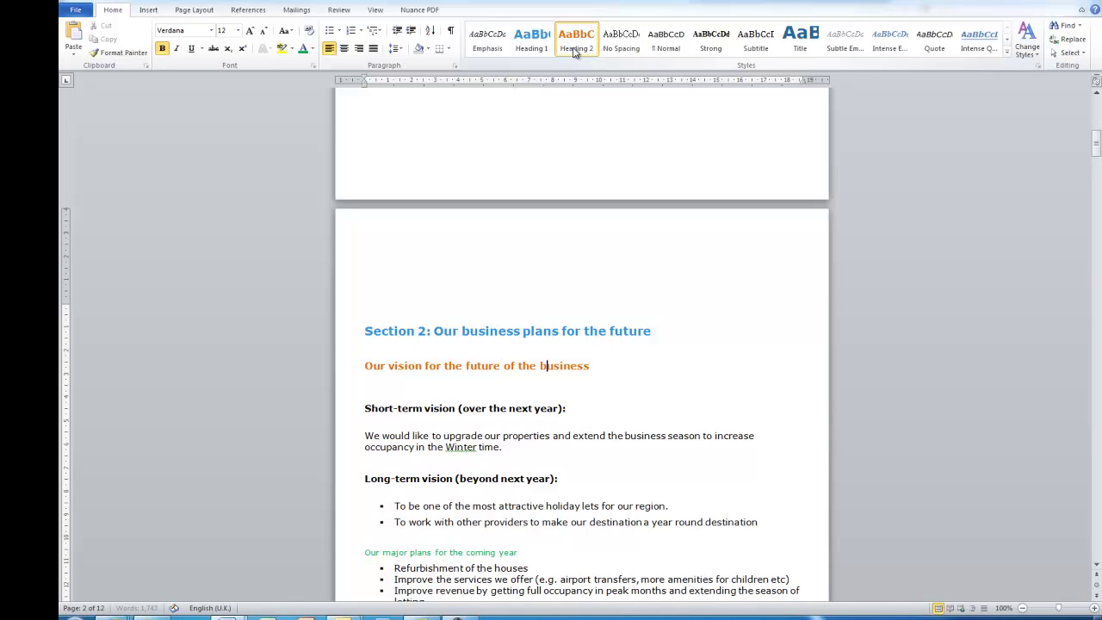
Apply the Heading 2 style to "Our major plans for the coming year" and place the cursor in the subheading about actual figures and targets
{"action": "scroll", "coordinate": [573, 466], "scroll_direction": "down", "scroll_amount": 1}
{"action": "scroll", "coordinate": [573, 466], "scroll_direction": "down", "scroll_amount": 3}
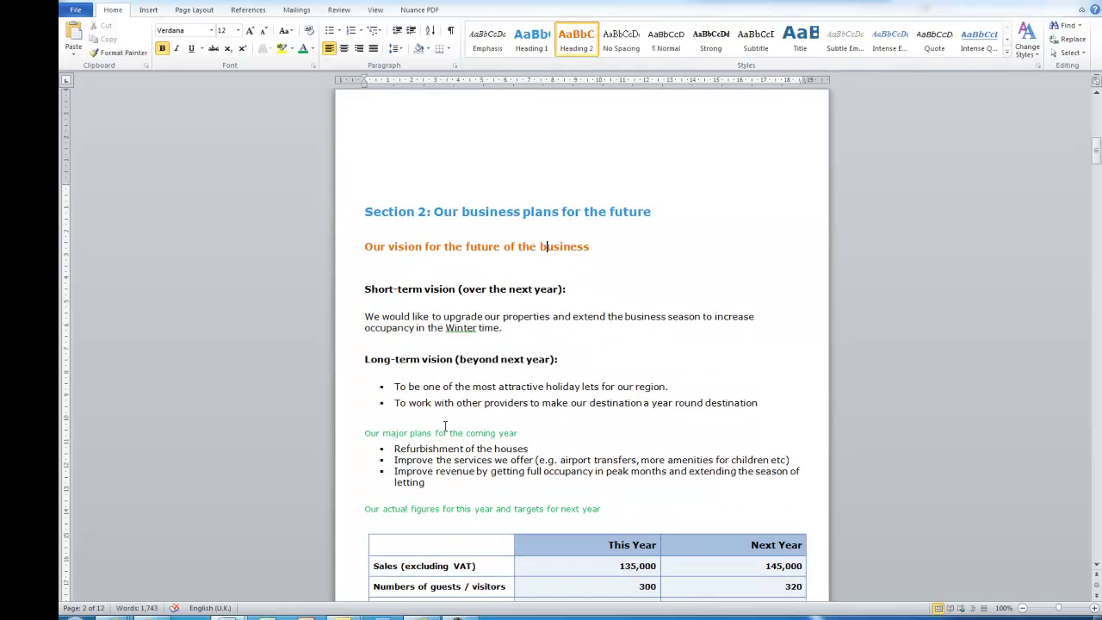
{"action": "left_click", "coordinate": [446, 432]}
{"action": "left_click", "coordinate": [576, 42]}
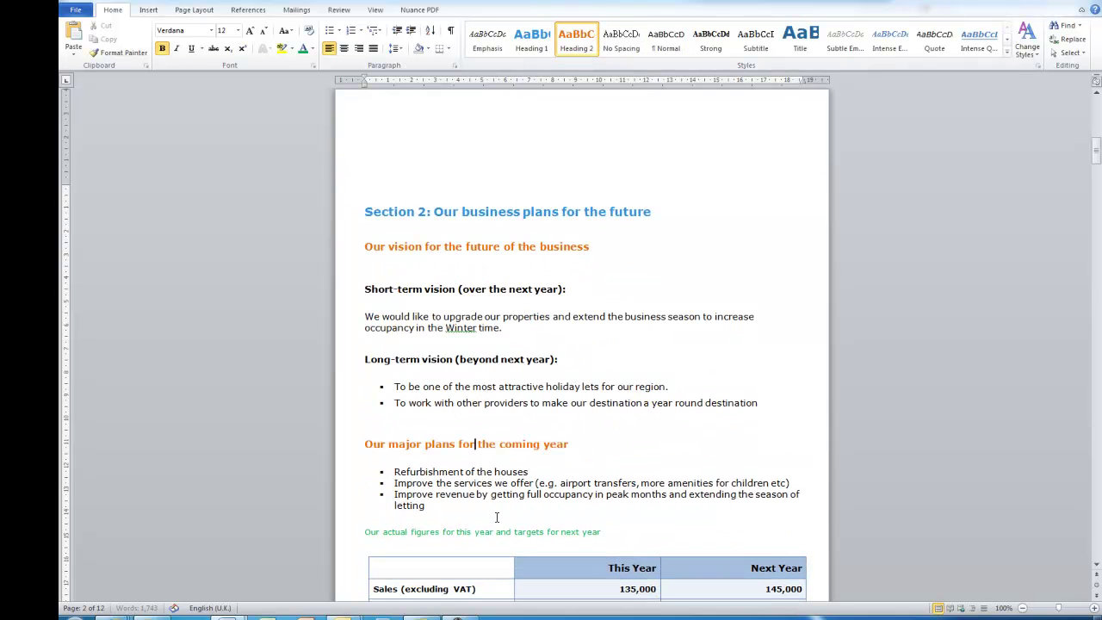
{"action": "left_click", "coordinate": [493, 531]}
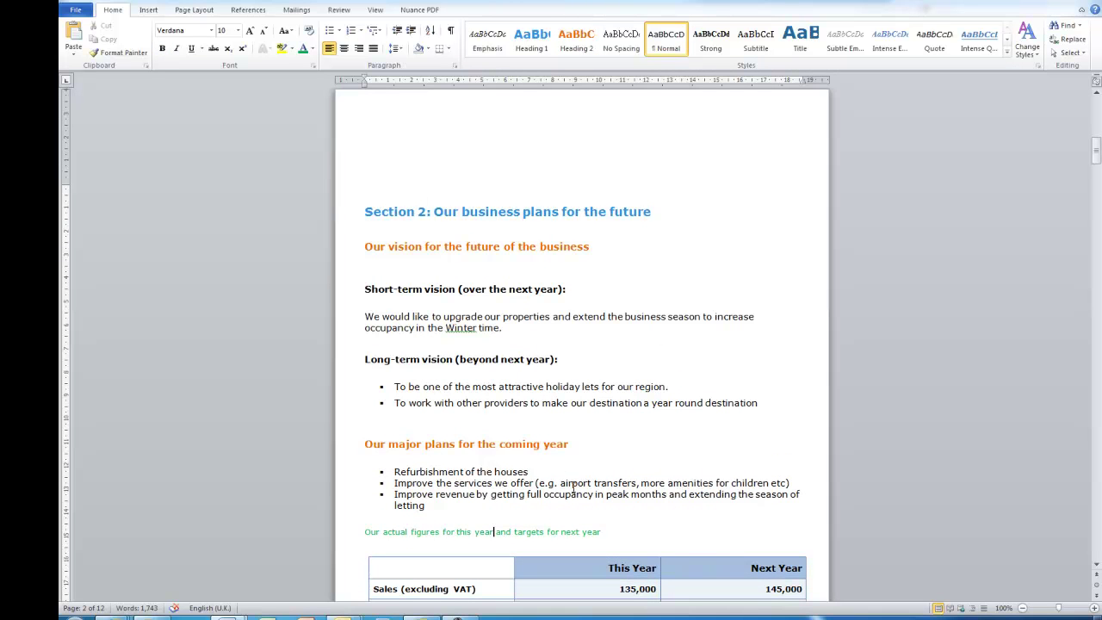
Apply the Heading 2 style to the document's last subheading, "To improve the effectiveness of our website"
{"action": "key", "text": "ctrl+End"}
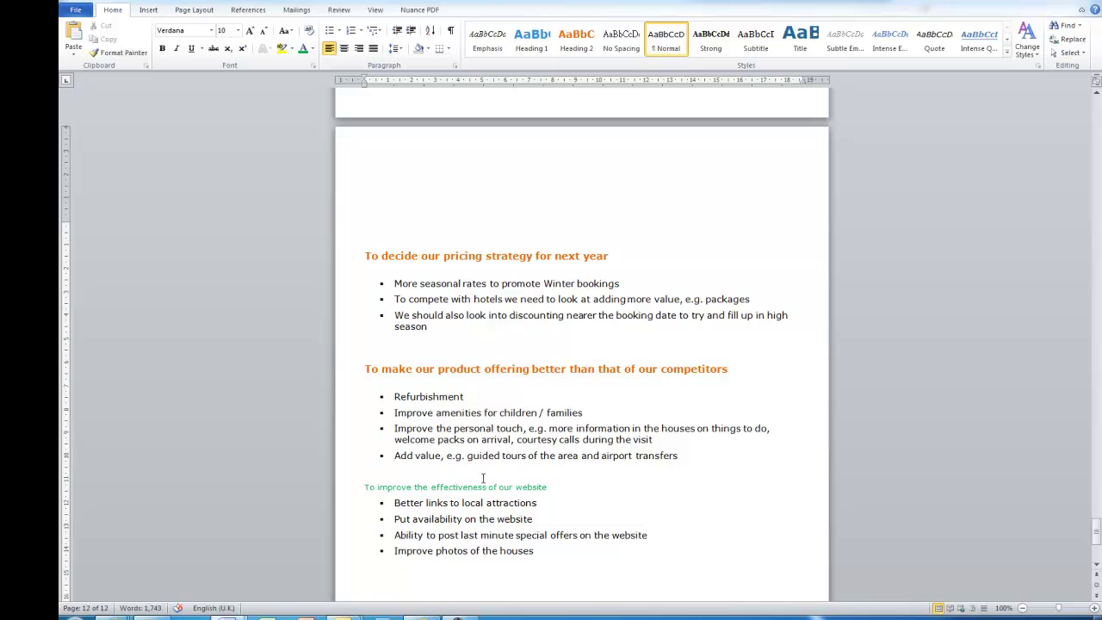
{"action": "left_click", "coordinate": [436, 485]}
{"action": "left_click", "coordinate": [577, 45]}
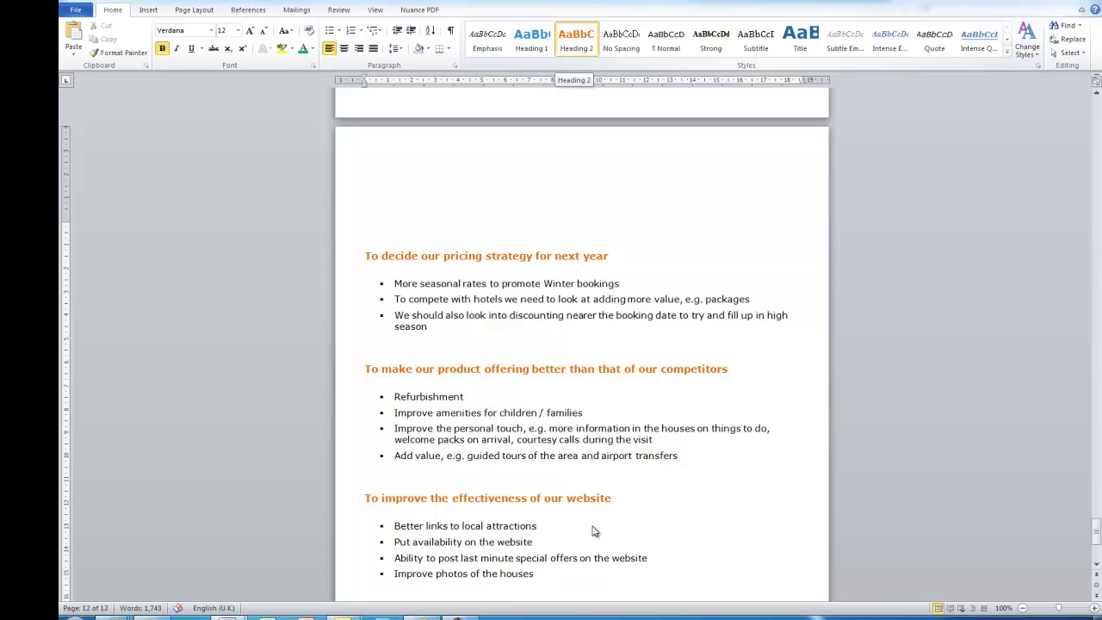
Insert the built-in Automatic Table 2 table of contents at the start of the document, above Section 1
{"action": "key", "text": "ctrl+Home"}
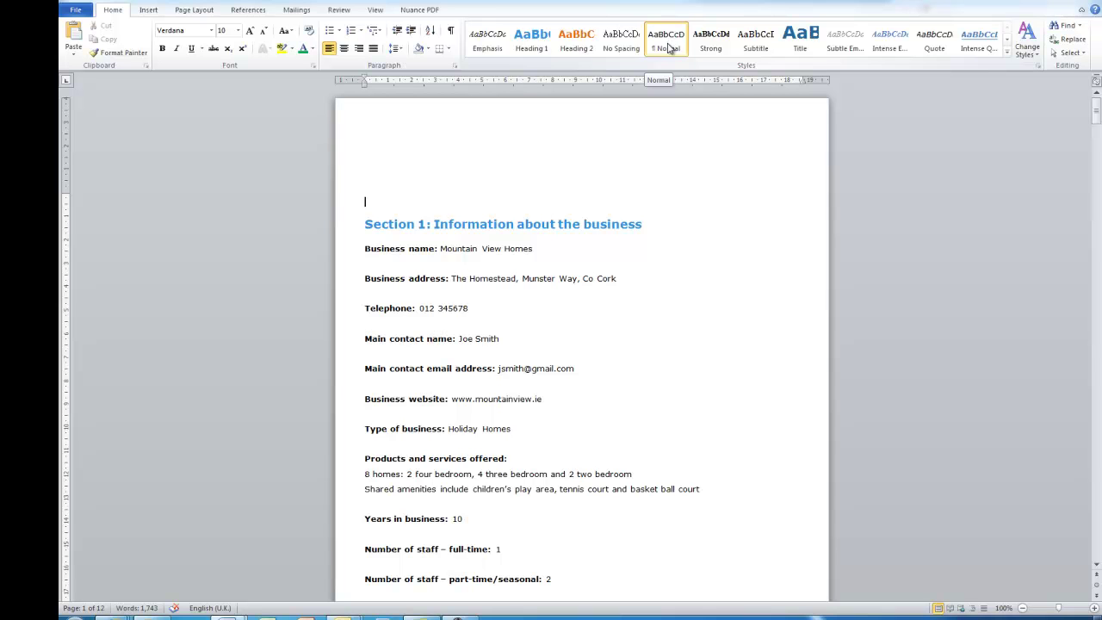
{"action": "left_click", "coordinate": [241, 11]}
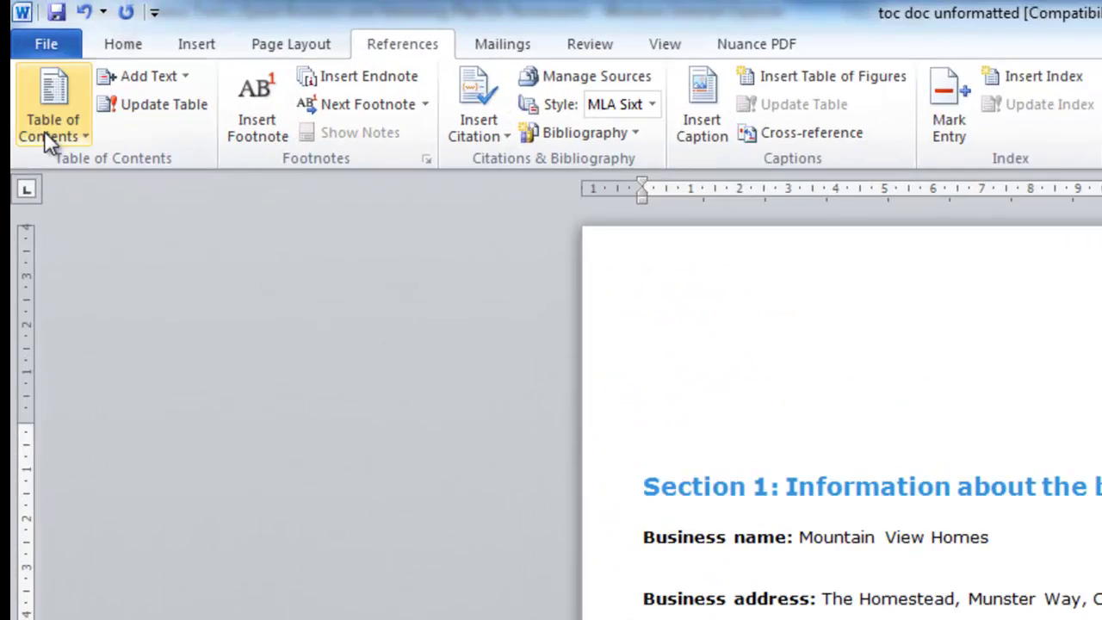
{"action": "left_click", "coordinate": [35, 151]}
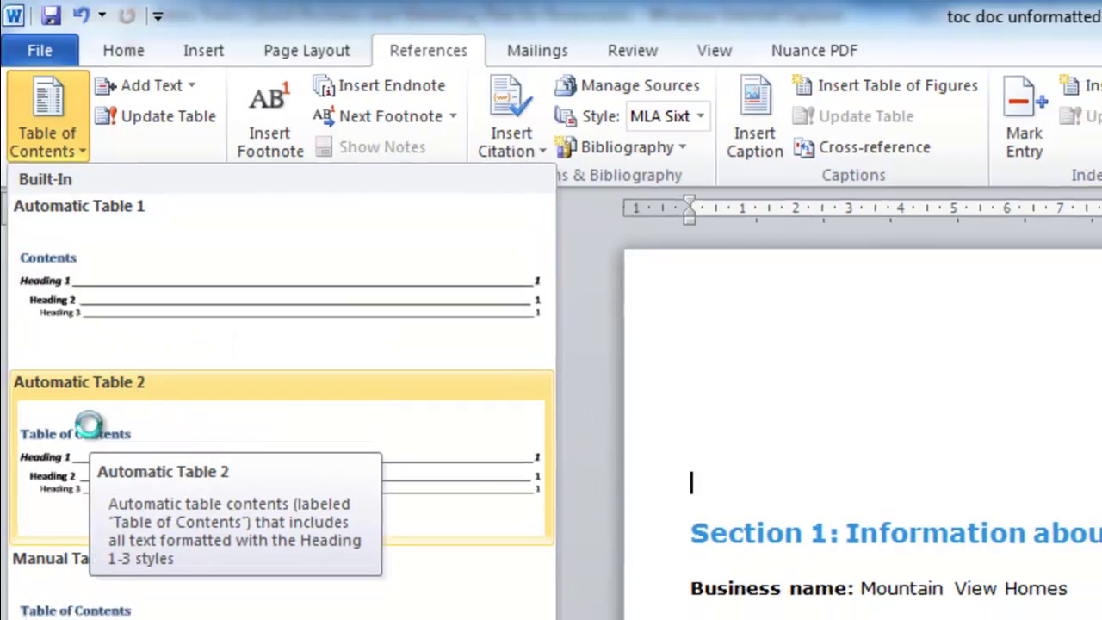
{"action": "left_click", "coordinate": [90, 433]}
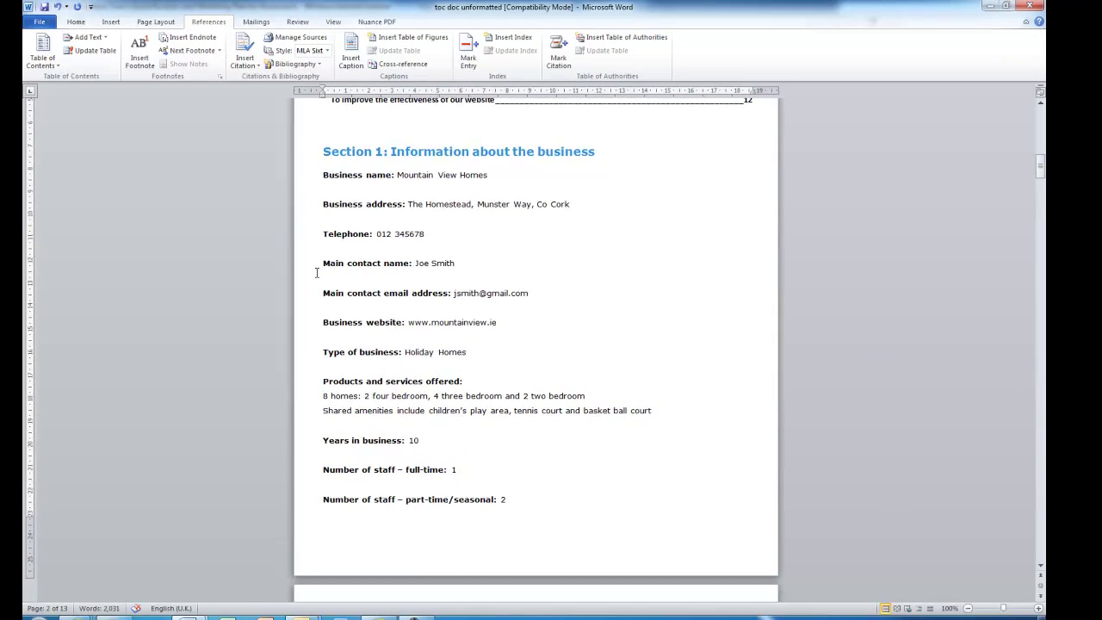
Follow the contents link to "Our vision for the future of the business", return to the document's start and look over the whole table
{"action": "scroll", "coordinate": [335, 273], "scroll_direction": "up", "scroll_amount": 20}
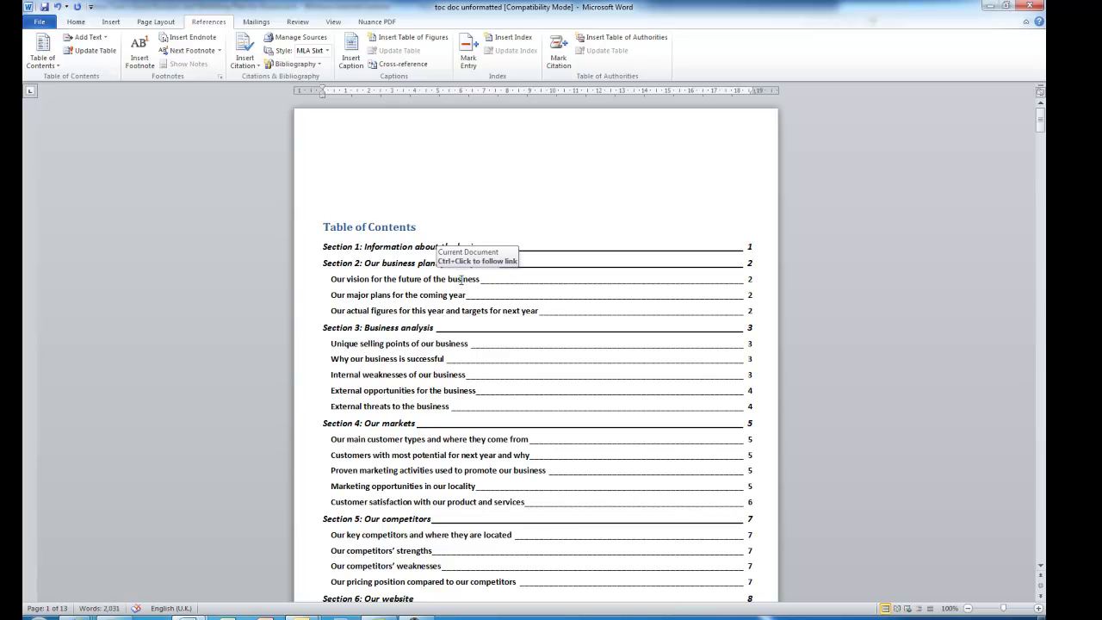
{"action": "left_click", "coordinate": [460, 279], "text": "ctrl"}
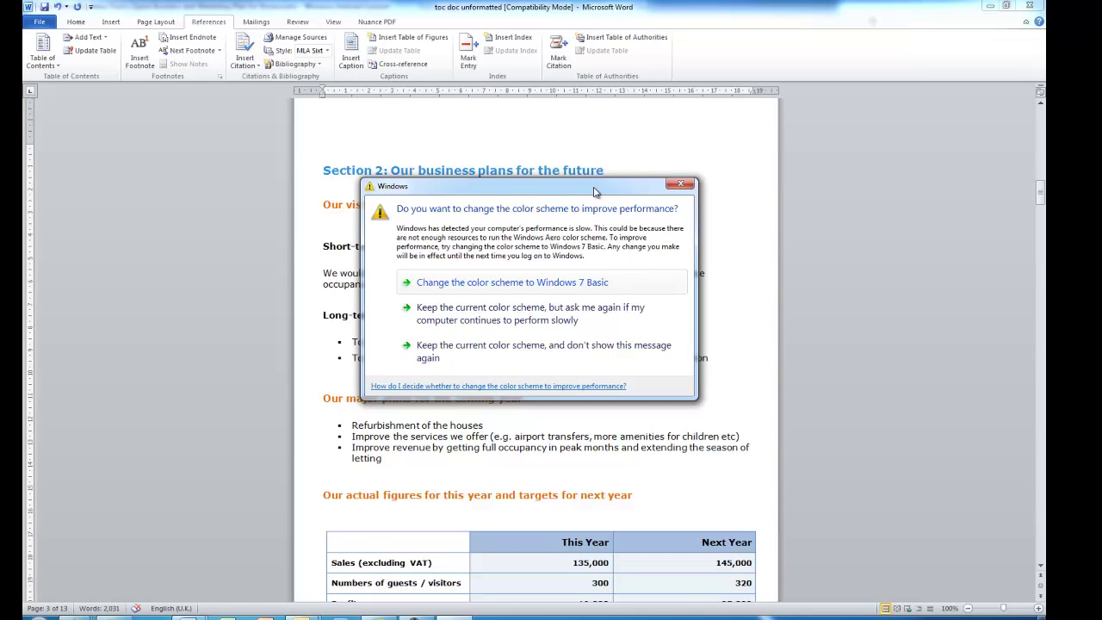
{"action": "left_click", "coordinate": [684, 184]}
{"action": "key", "text": "ctrl+Home"}
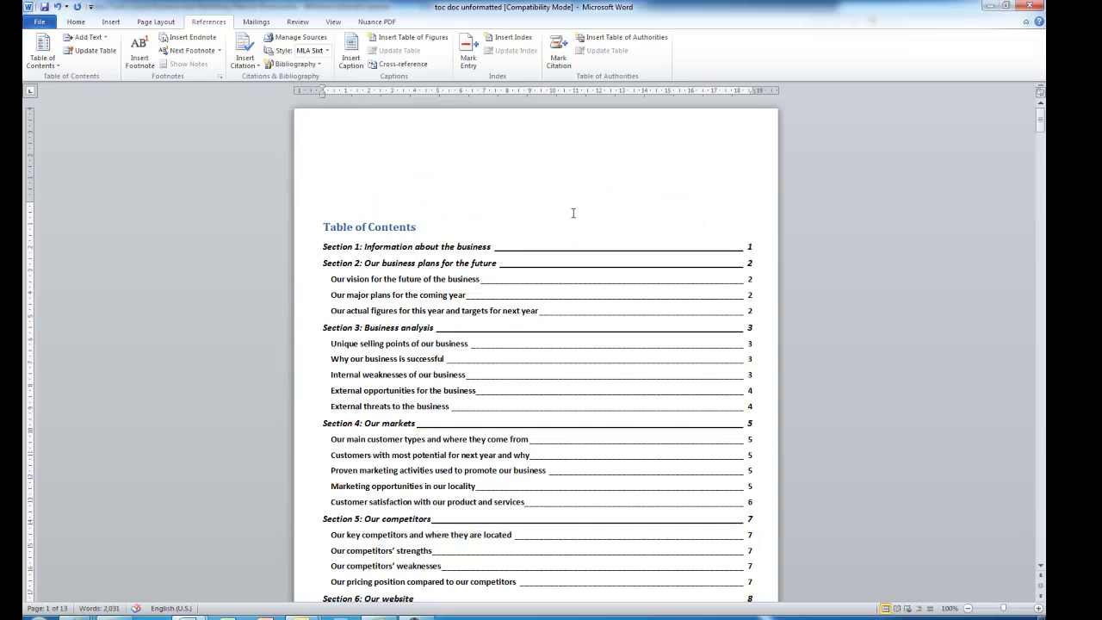
{"action": "key", "text": "ctrl+z"}
{"action": "scroll", "coordinate": [388, 296], "scroll_direction": "down", "scroll_amount": 5}
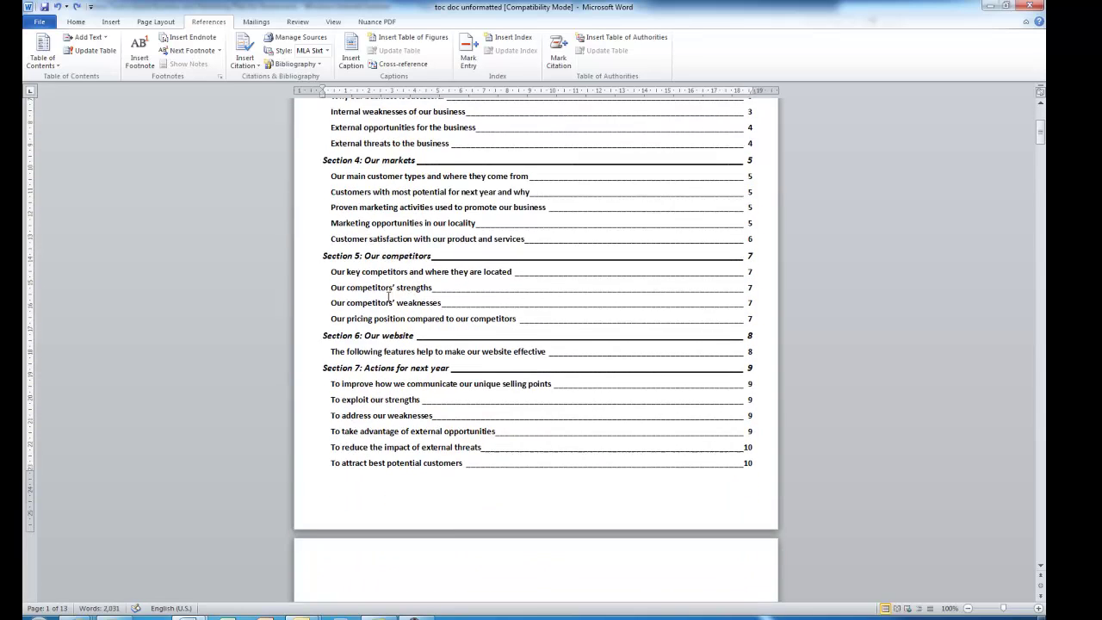
{"action": "scroll", "coordinate": [388, 296], "scroll_direction": "down", "scroll_amount": 5}
{"action": "scroll", "coordinate": [393, 298], "scroll_direction": "up", "scroll_amount": 5}
{"action": "scroll", "coordinate": [393, 299], "scroll_direction": "up", "scroll_amount": 5}
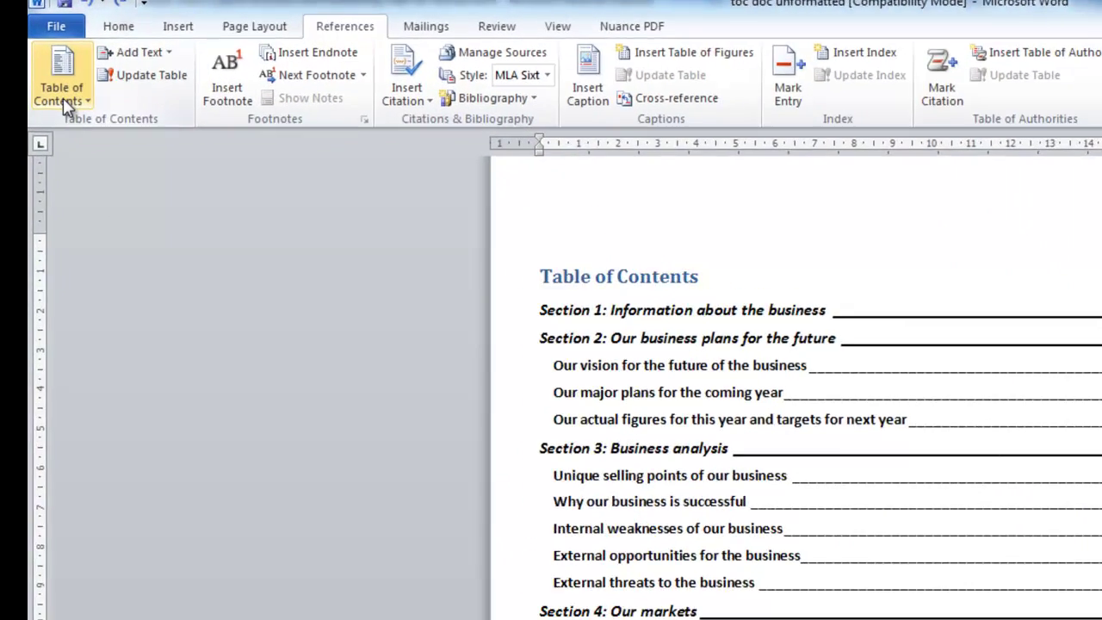
Open the custom table of contents settings and set the tab leader to dots
{"action": "left_click", "coordinate": [63, 97]}
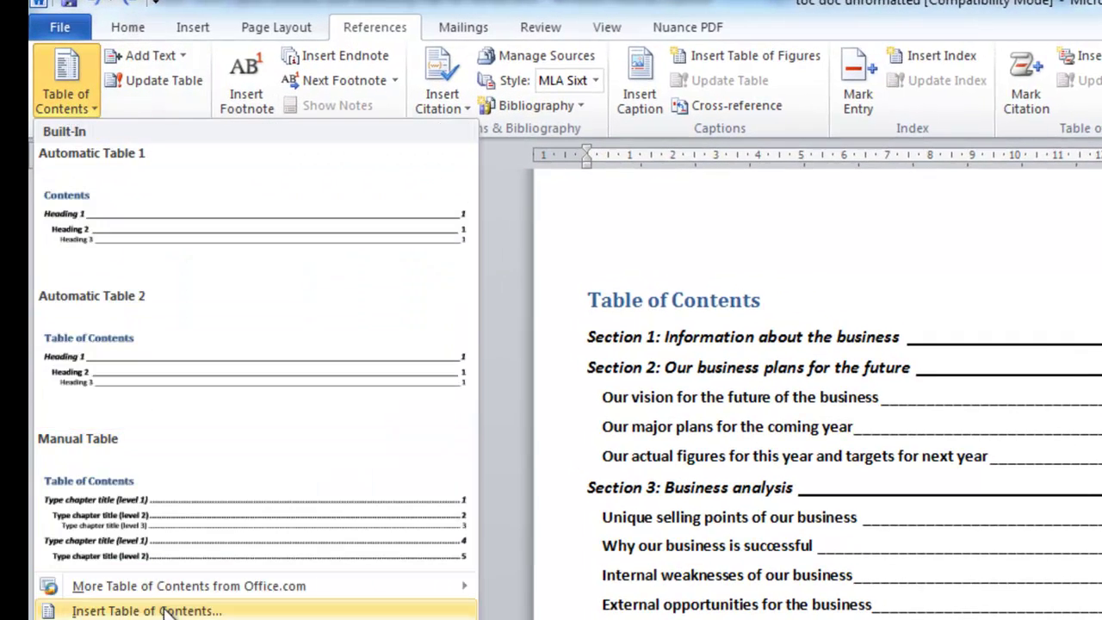
{"action": "left_click", "coordinate": [146, 610]}
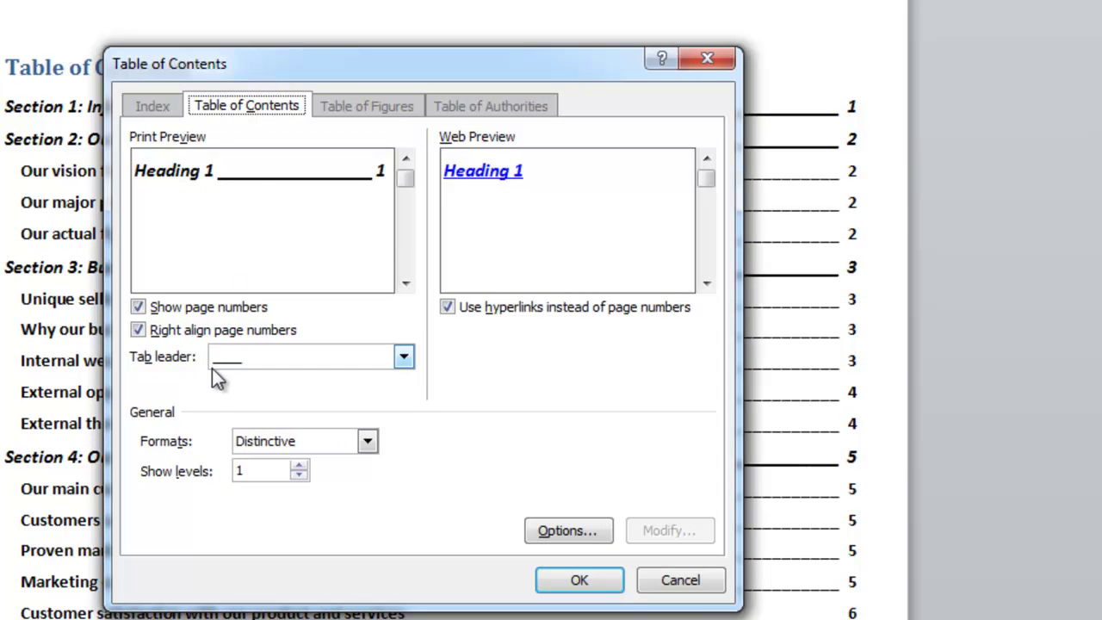
{"action": "left_click_drag", "start_coordinate": [287, 78], "coordinate": [291, 282]}
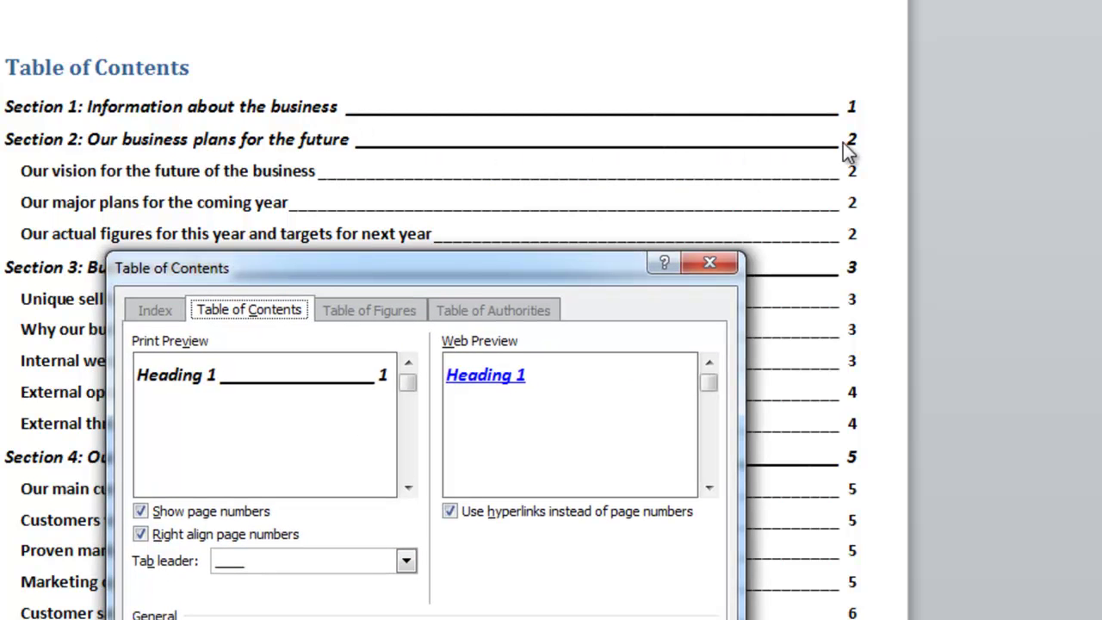
{"action": "left_click", "coordinate": [407, 562]}
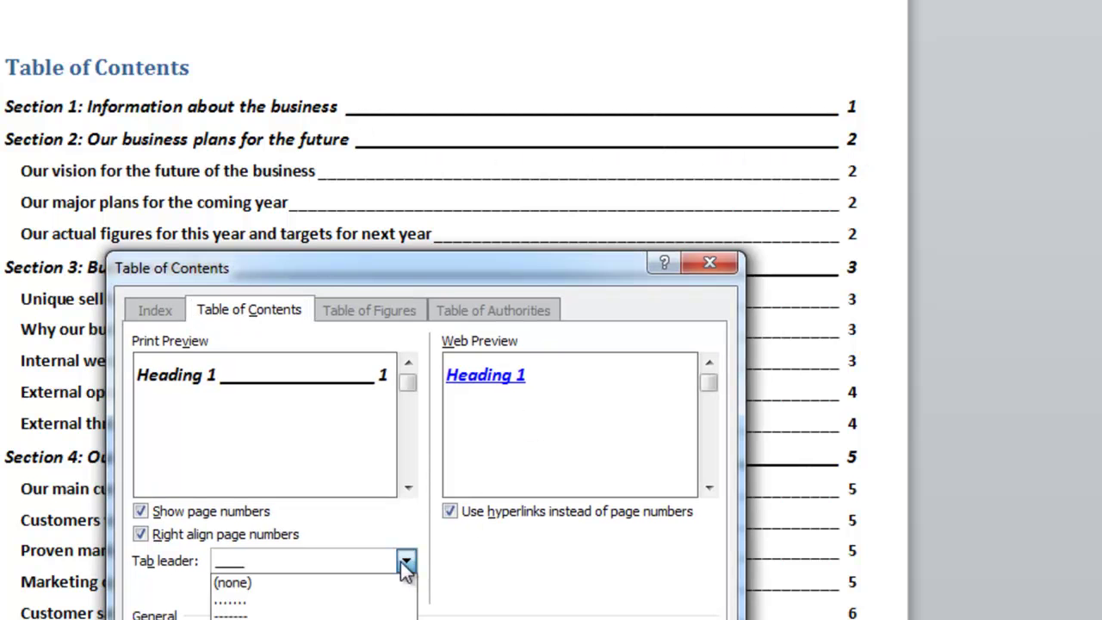
{"action": "left_click", "coordinate": [297, 603]}
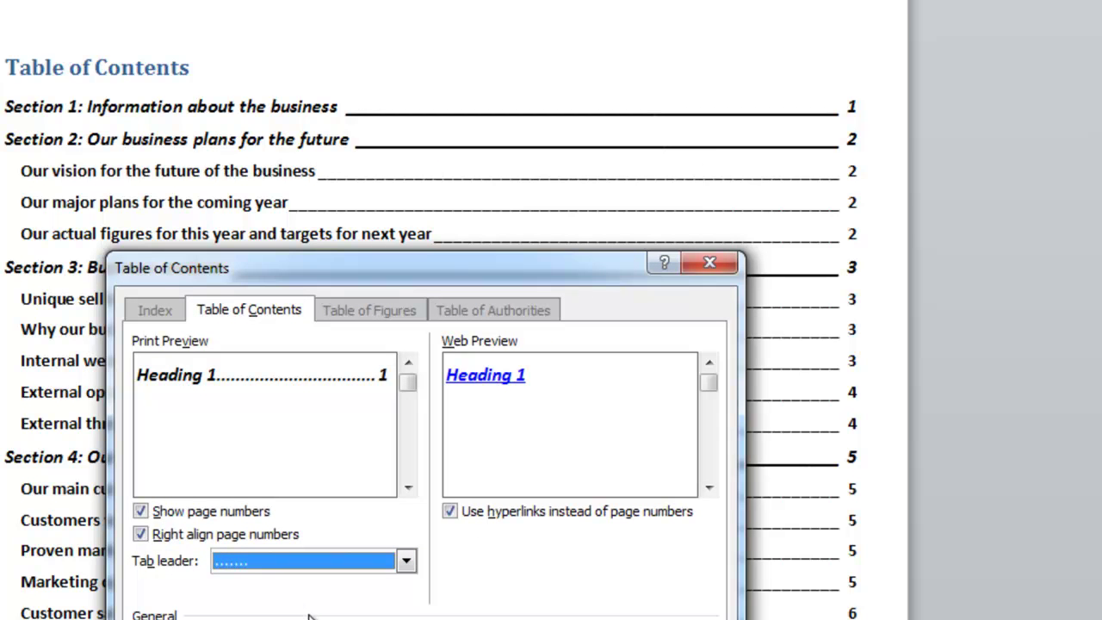
Set the table of contents to show 1 heading level and replace the existing table with it
{"action": "left_click", "coordinate": [304, 619]}
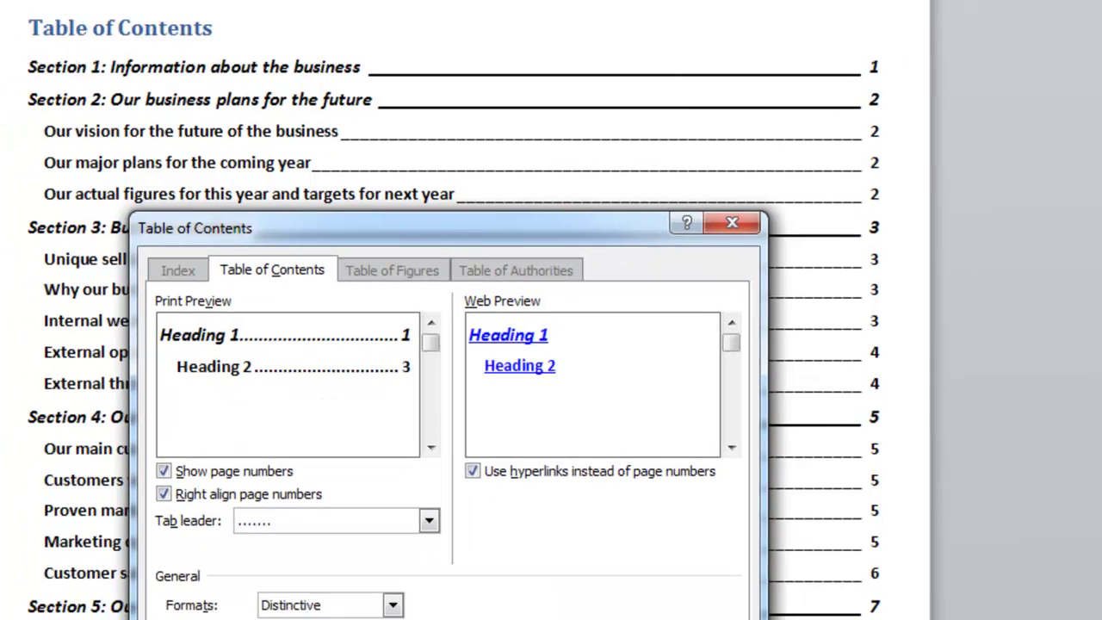
{"action": "left_click", "coordinate": [305, 619]}
{"action": "left_click", "coordinate": [304, 619]}
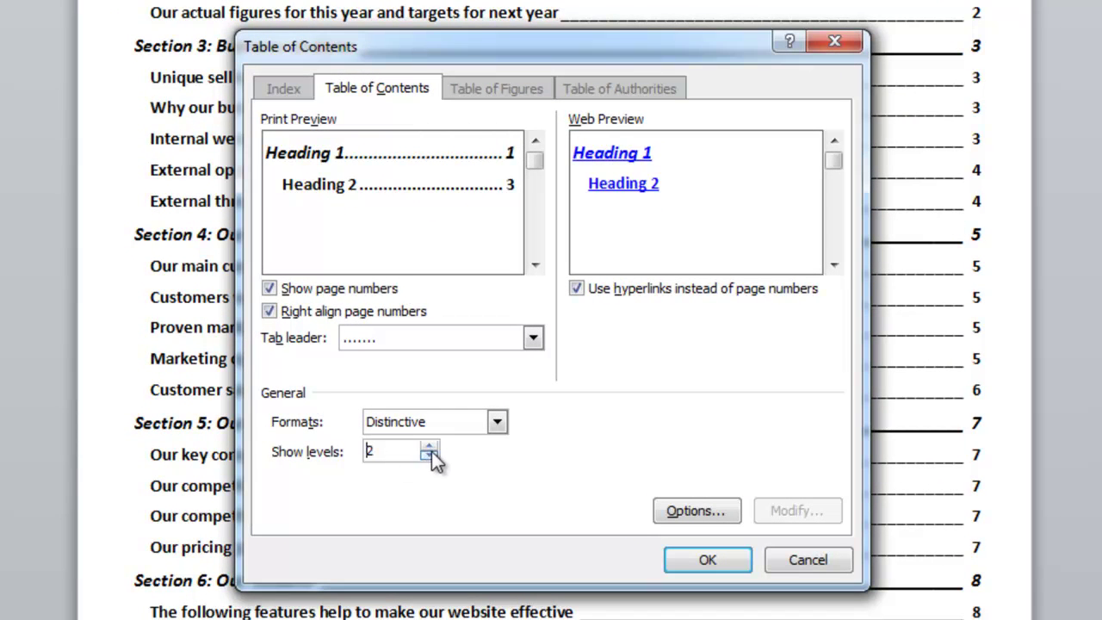
{"action": "left_click", "coordinate": [432, 456]}
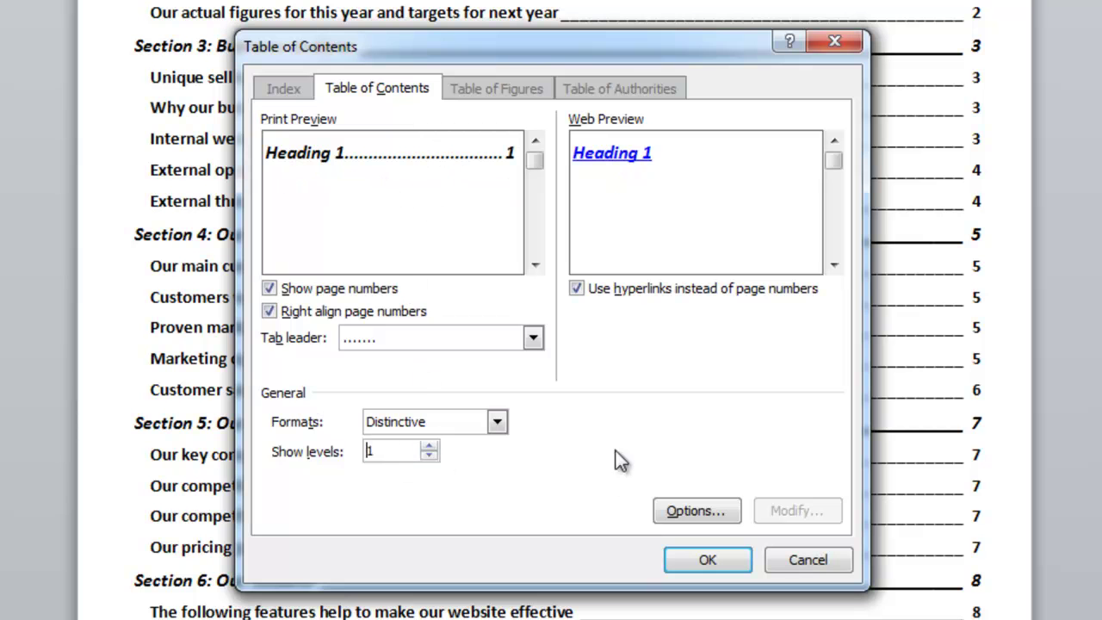
{"action": "left_click", "coordinate": [708, 560]}
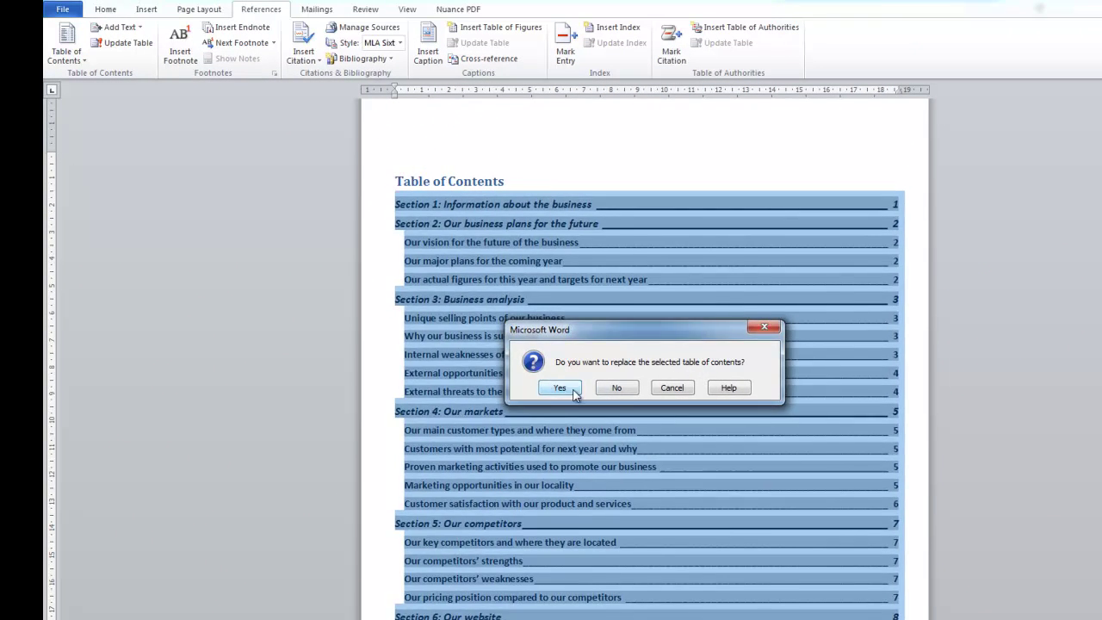
{"action": "left_click", "coordinate": [574, 394]}
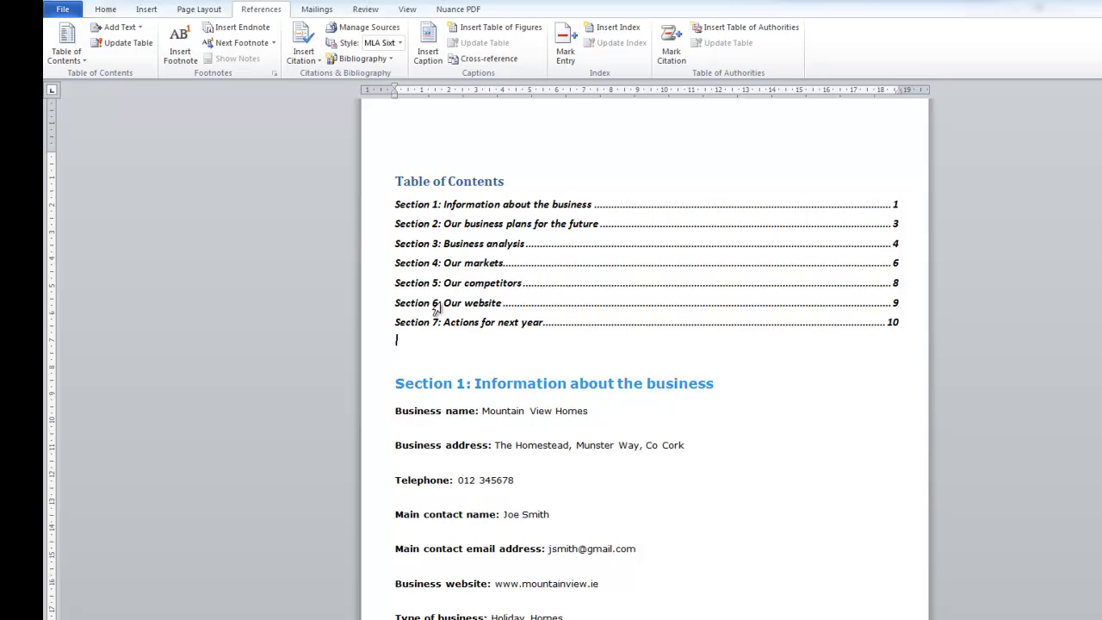
Set the table of contents to show 2 heading levels, replace the existing table and look over its entries
{"action": "left_click", "coordinate": [49, 50]}
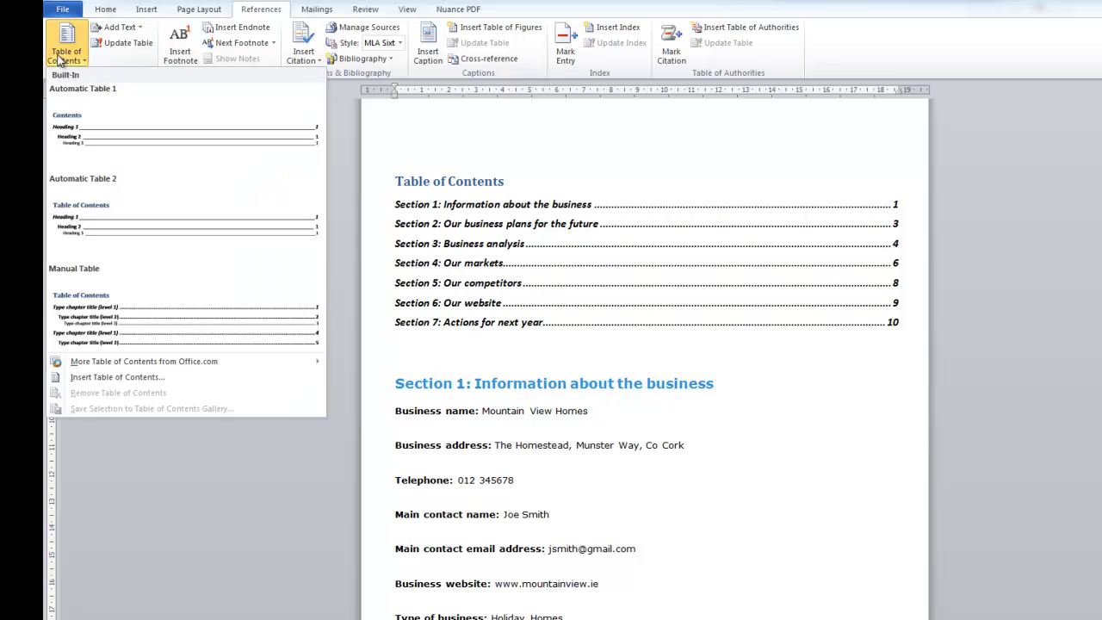
{"action": "left_click", "coordinate": [102, 377]}
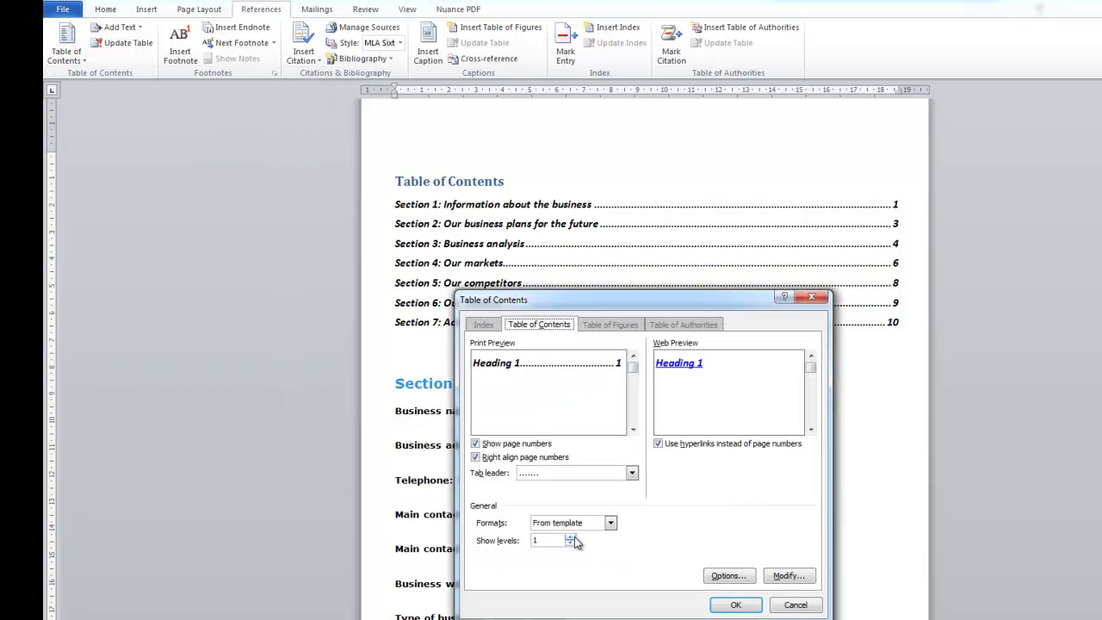
{"action": "left_click", "coordinate": [569, 536]}
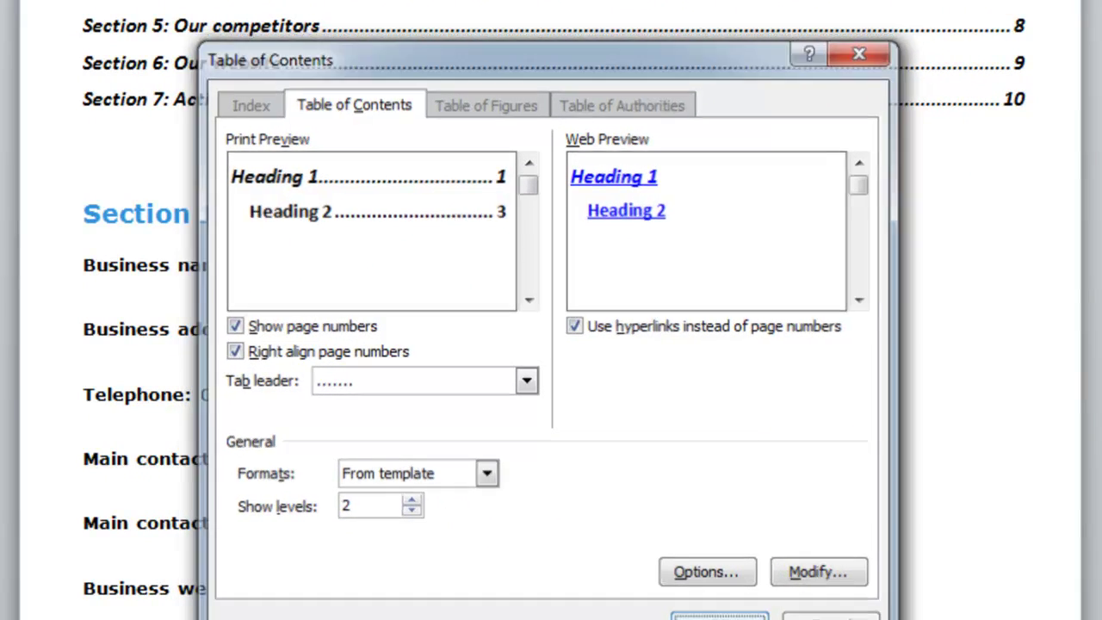
{"action": "left_click", "coordinate": [720, 617]}
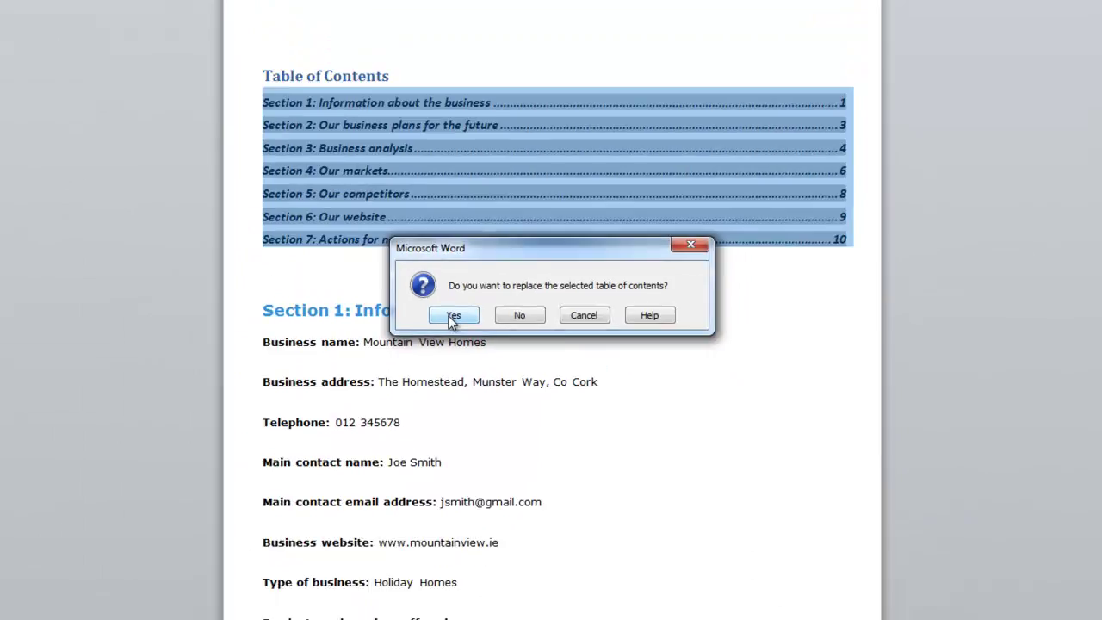
{"action": "left_click", "coordinate": [404, 244]}
{"action": "scroll", "coordinate": [477, 351], "scroll_direction": "up", "scroll_amount": 7}
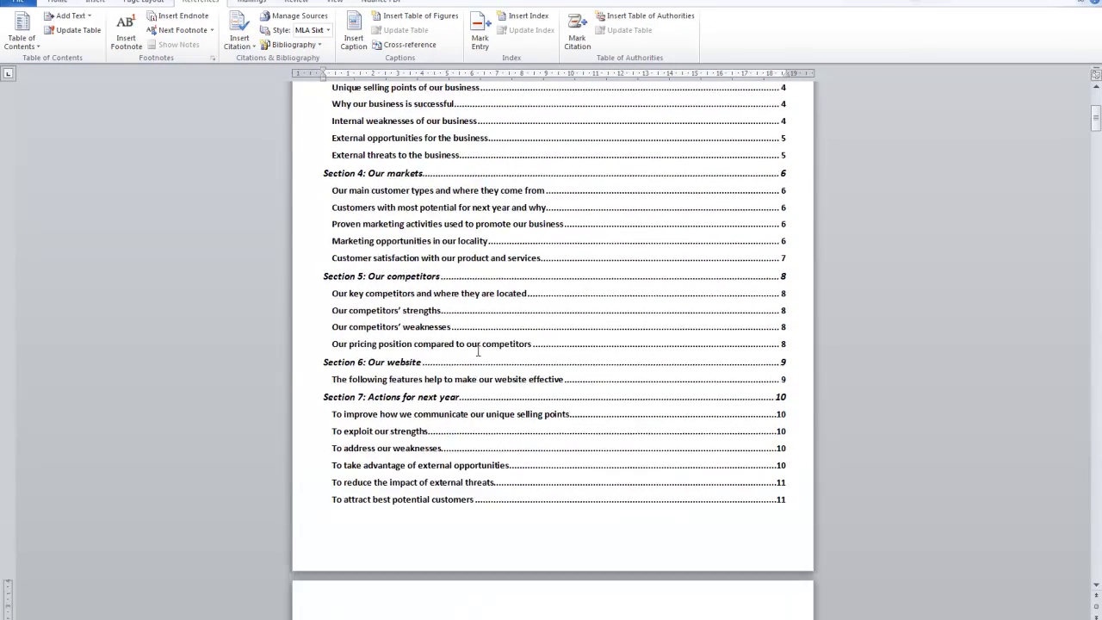